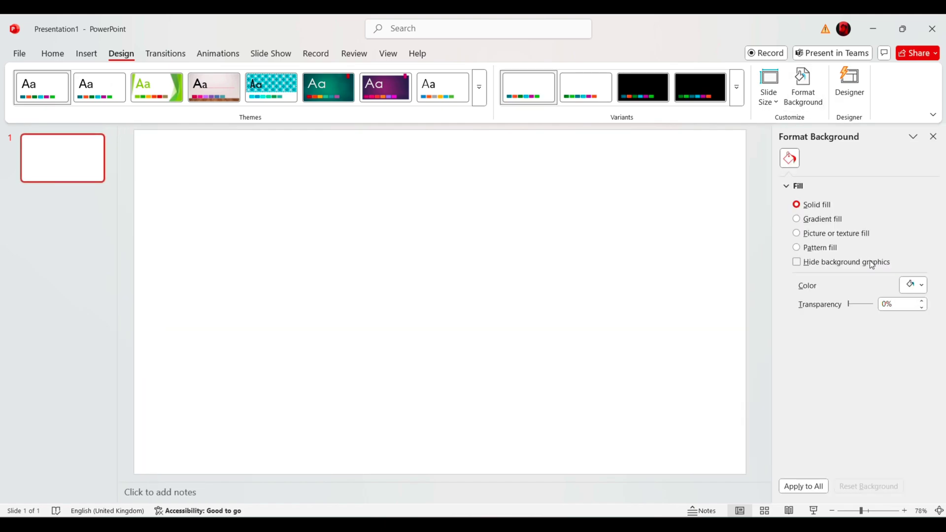
# Step: Fill the slide background with solid black and close the background formatting settings
pyautogui.click(917, 290)
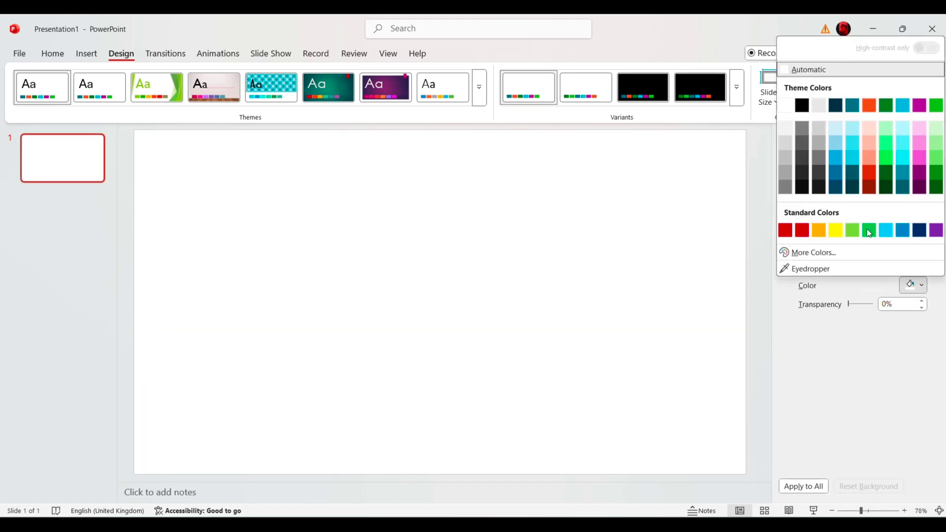
pyautogui.click(806, 107)
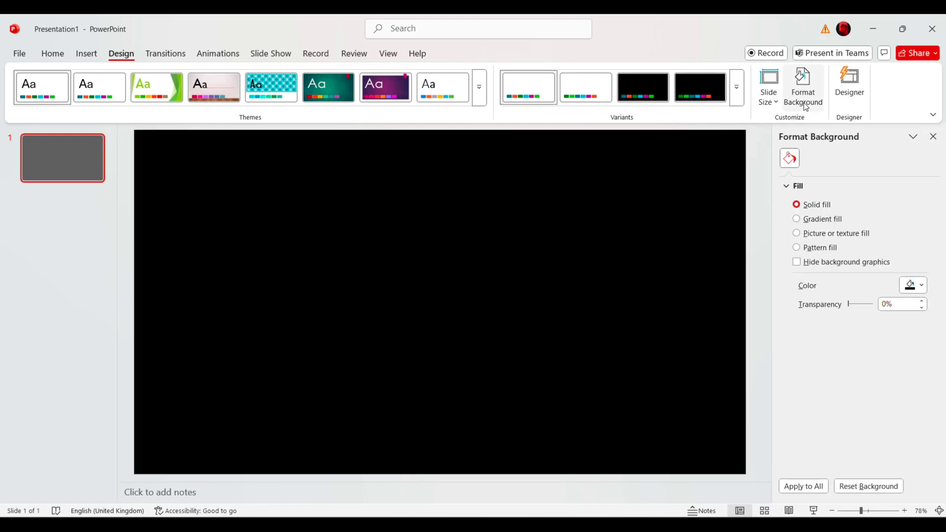
pyautogui.click(933, 137)
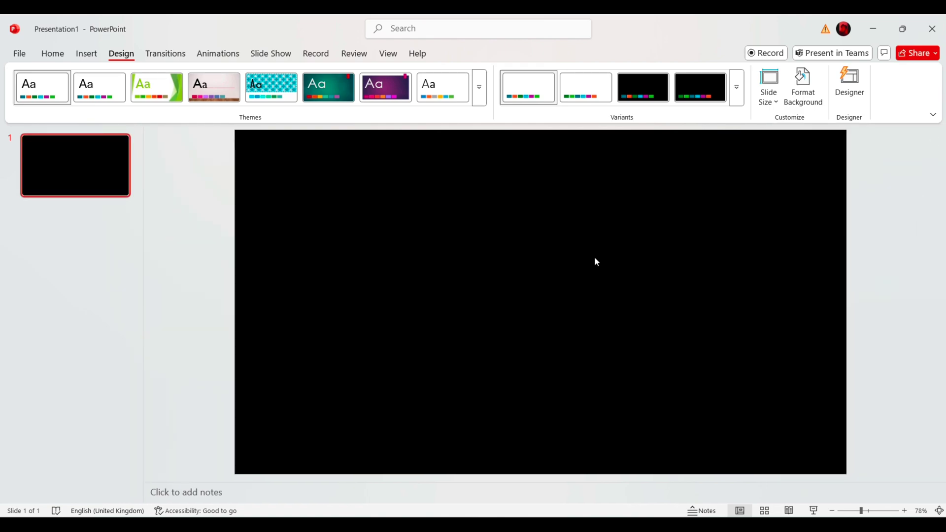
# Step: Paste the title "A JOURNEY THROUGH THE SOLAR SYSTEM" with its divider line and subtitle onto slide 1, and check the text boxes
pyautogui.hotkey('ctrl', 'v')
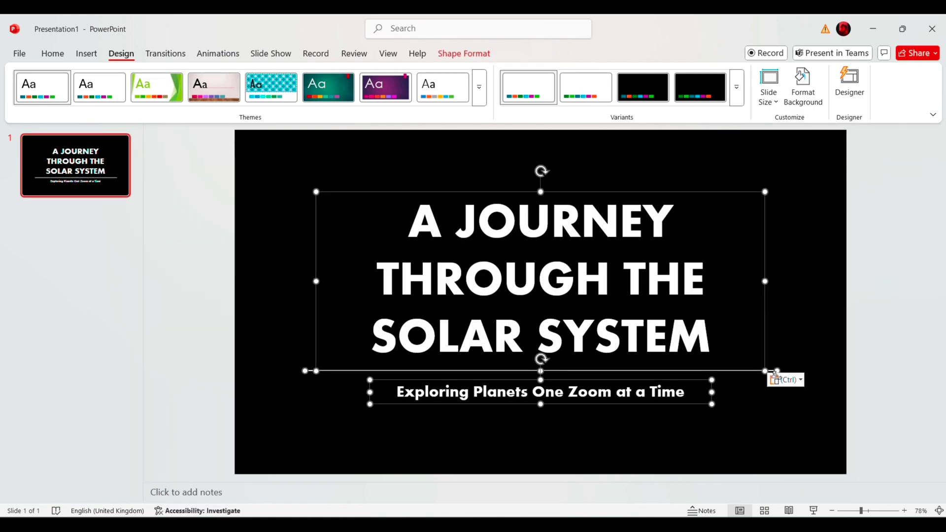
pyautogui.click(851, 314)
pyautogui.click(676, 328)
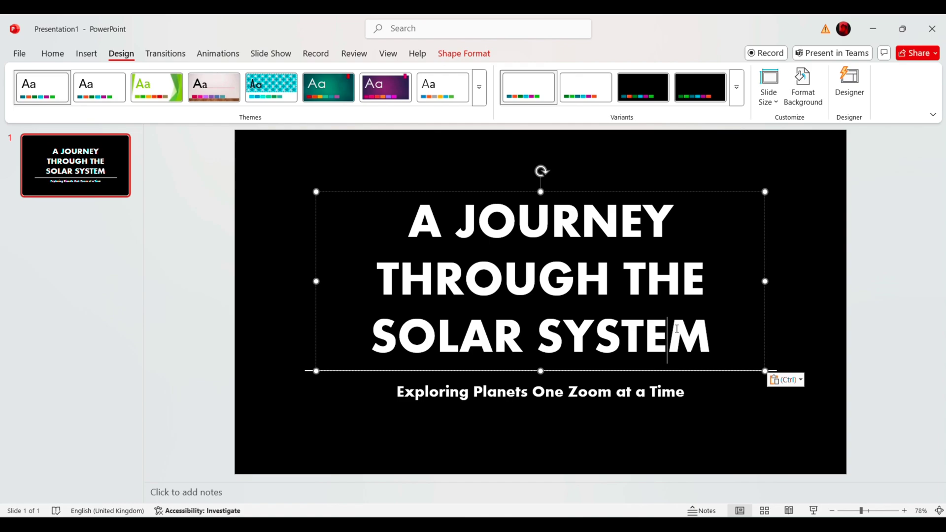
pyautogui.click(52, 54)
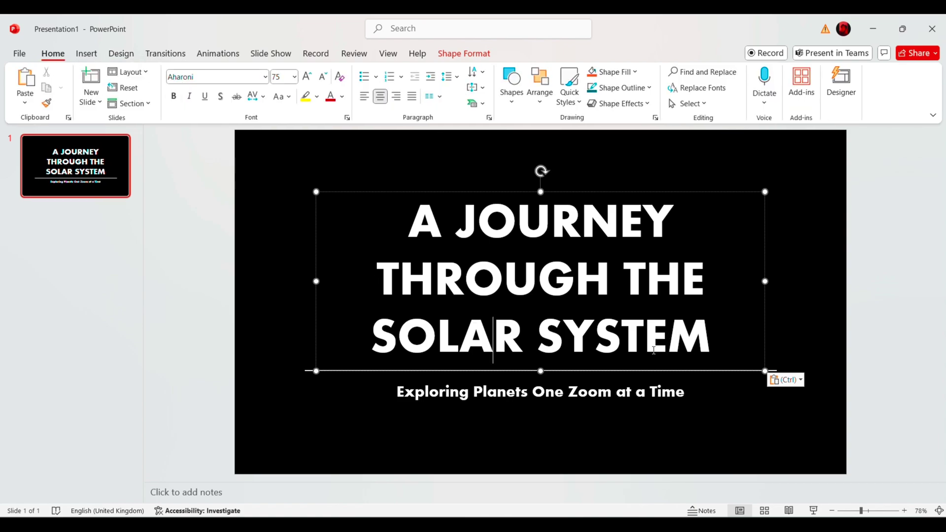
pyautogui.click(756, 382)
pyautogui.click(716, 371)
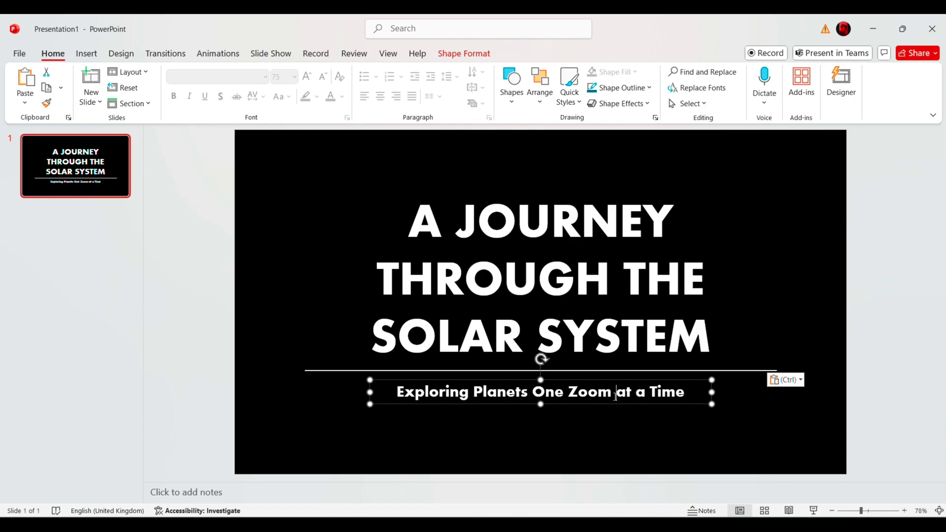
pyautogui.click(274, 277)
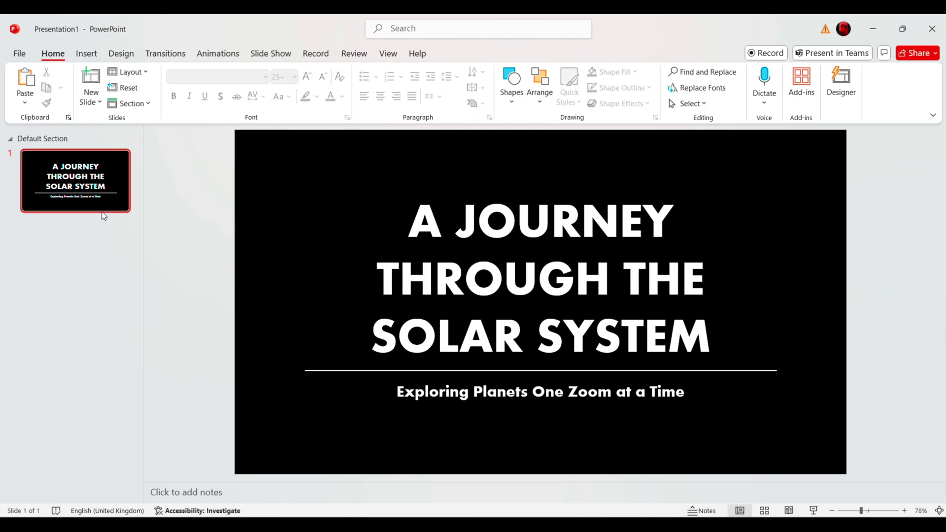
# Step: Duplicate the title slide and delete all content from the copy, leaving only the black background
pyautogui.rightClick(87, 181)
pyautogui.click(134, 303)
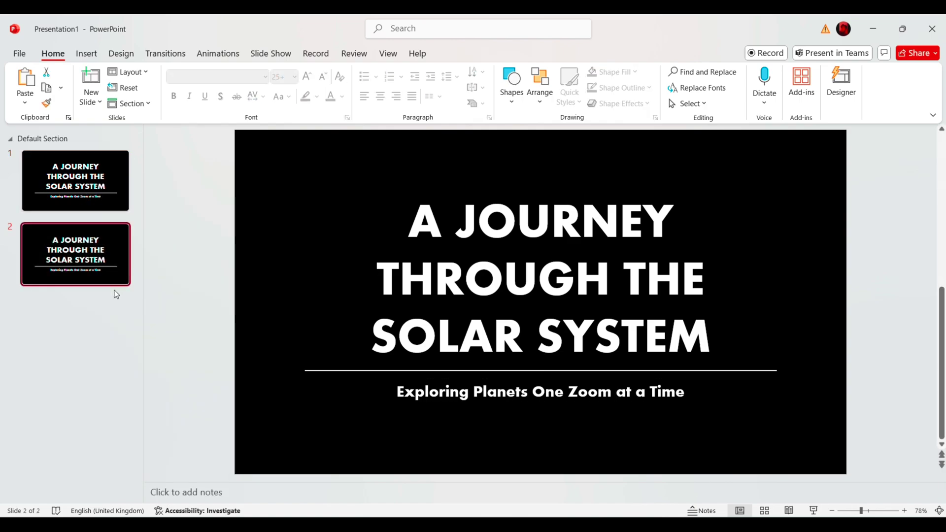
pyautogui.click(223, 270)
pyautogui.hotkey('ctrl', 'a')
pyautogui.press('Delete')
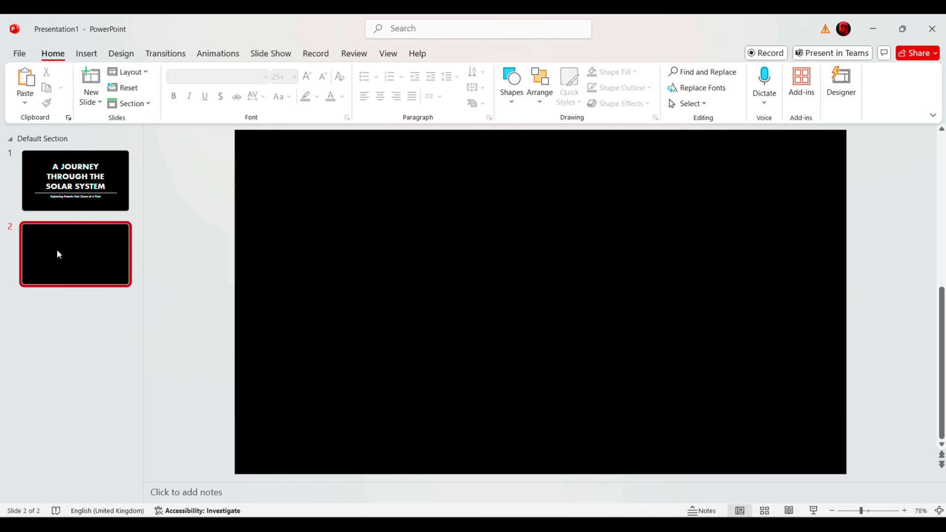
# Step: Start a new section named Mercury at slide 2
pyautogui.rightClick(58, 254)
pyautogui.click(110, 373)
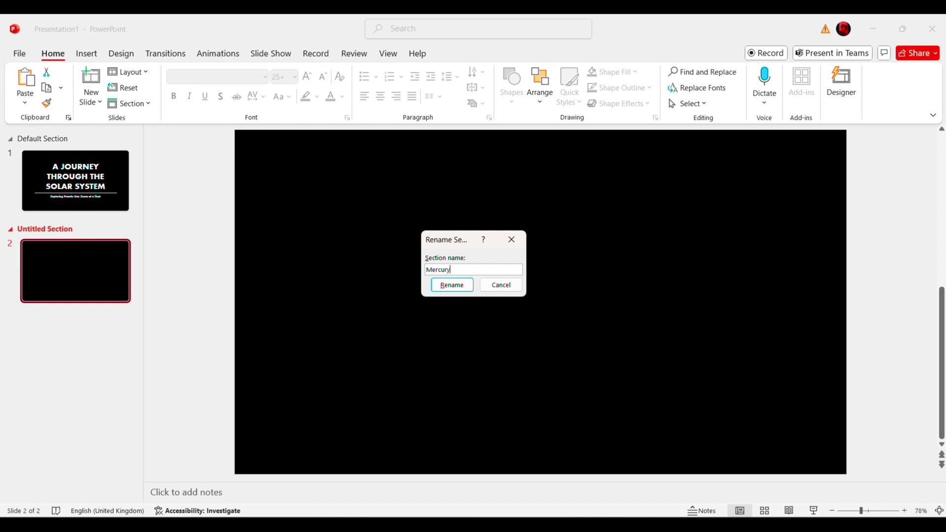
pyautogui.press('Return')
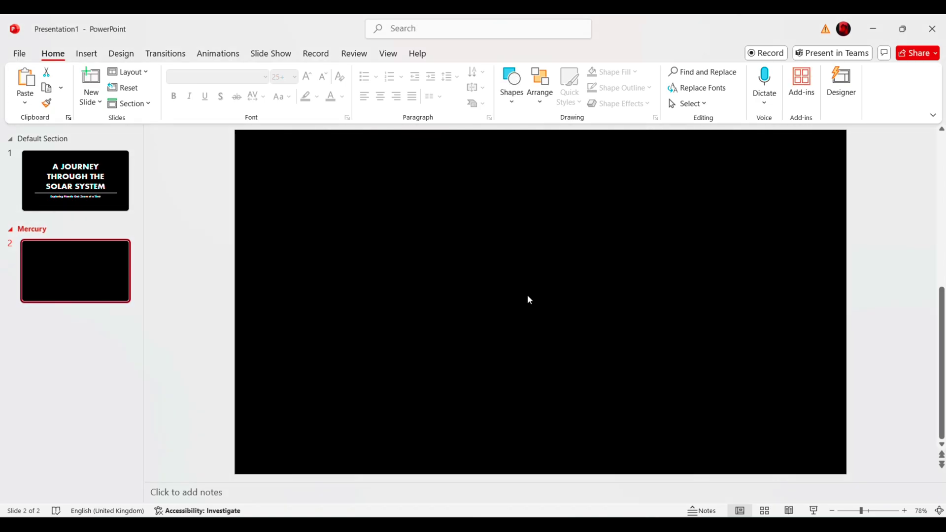
# Step: Paste the Mercury planet picture onto slide 2 and dismiss the design suggestions
pyautogui.hotkey('ctrl', 'v')
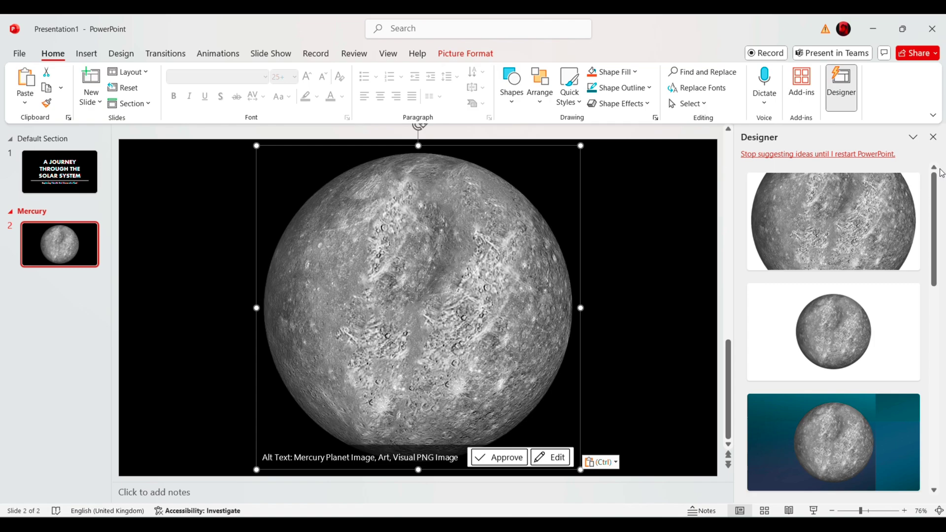
pyautogui.click(933, 137)
pyautogui.click(348, 249)
# Step: Duplicate the Mercury slide, and shrink the copy's planet picture and place it in the slide's upper-left corner
pyautogui.rightClick(71, 268)
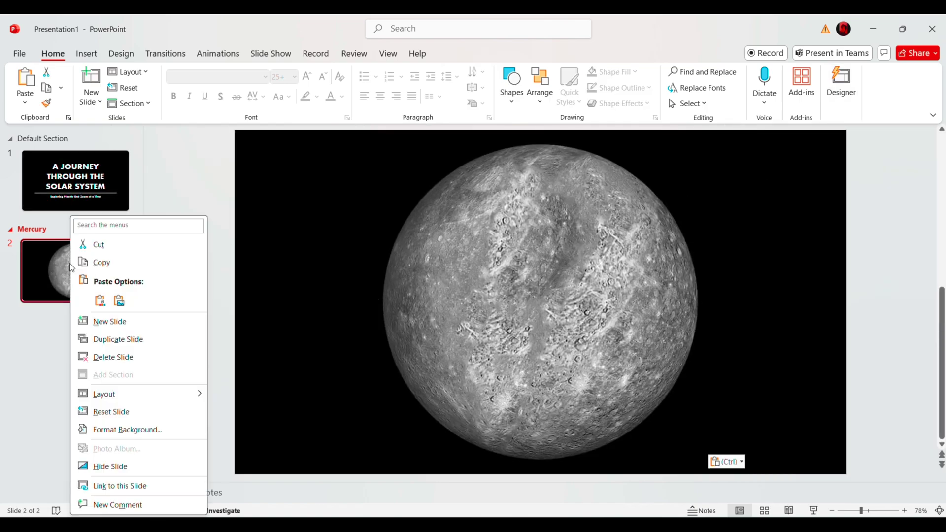
pyautogui.click(118, 340)
pyautogui.click(700, 461)
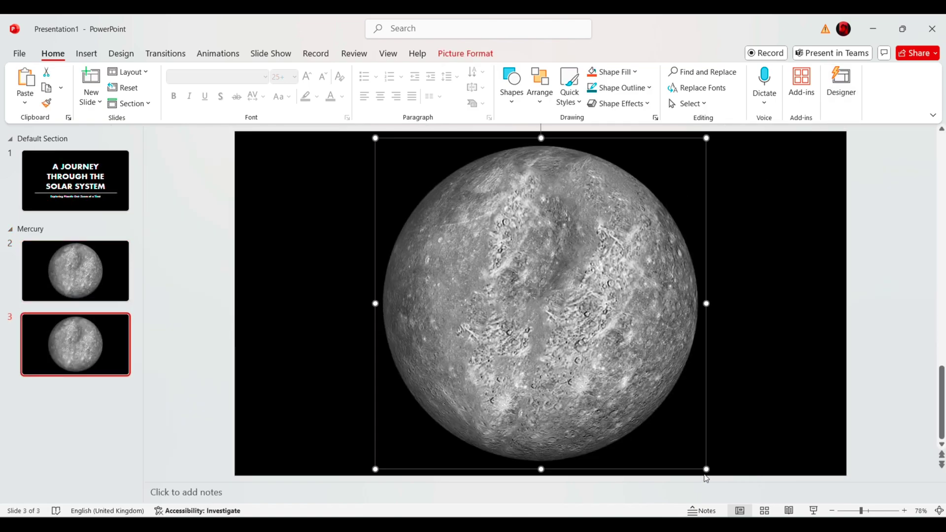
pyautogui.moveTo(706, 467); pyautogui.dragTo(511, 241)
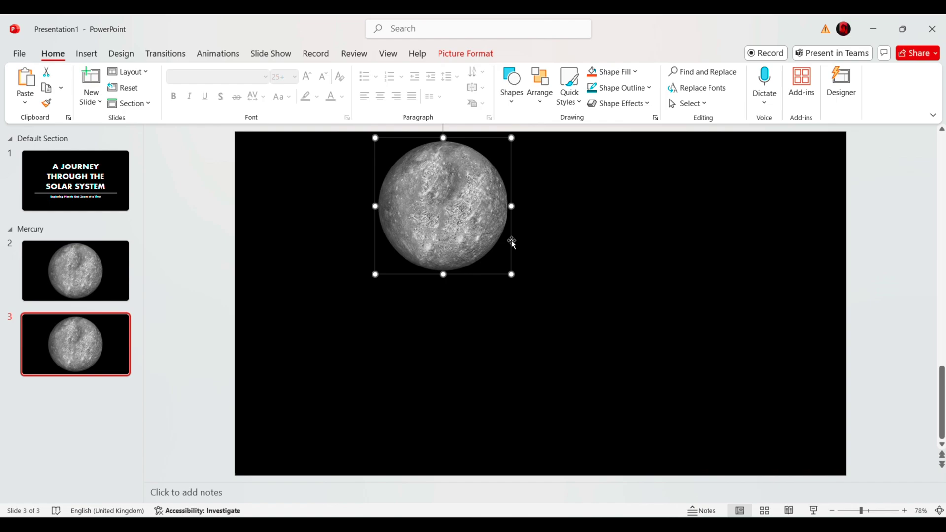
pyautogui.moveTo(423, 234); pyautogui.dragTo(305, 238)
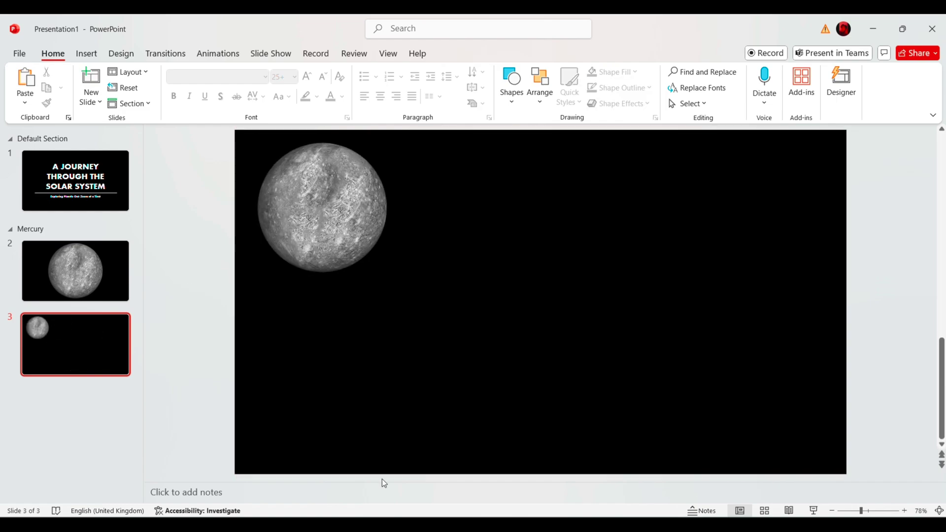
# Step: Paste the MERCURY heading, facts and icons onto slide 3 and slightly enlarge the planet picture
pyautogui.hotkey('ctrl', 'v')
pyautogui.click(374, 246)
pyautogui.moveTo(388, 273); pyautogui.dragTo(420, 305)
pyautogui.click(210, 271)
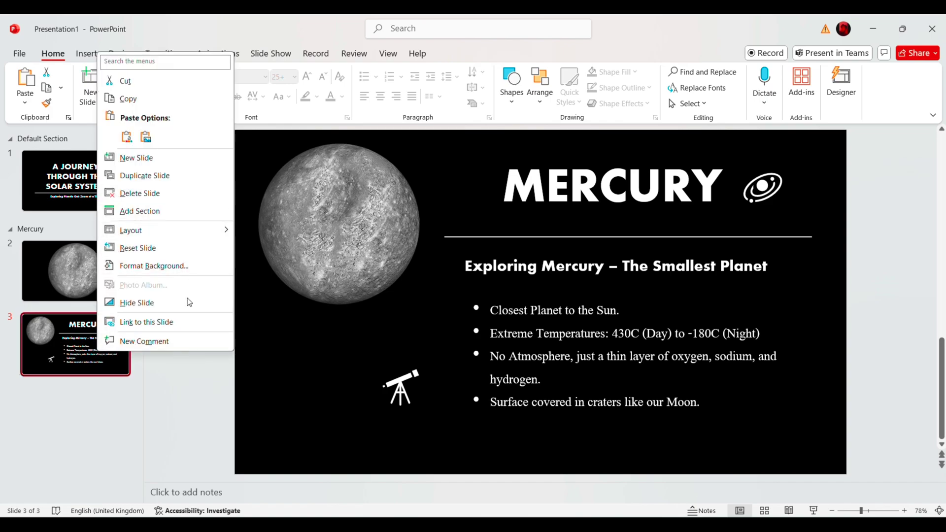
# Step: Add a new slide after slide 3 and fill its background with solid black
pyautogui.rightClick(105, 365)
pyautogui.click(147, 177)
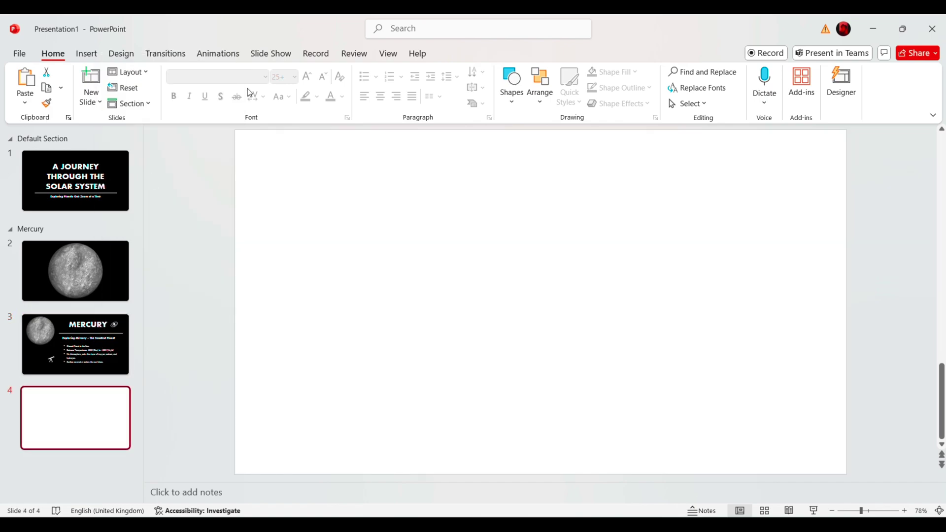
pyautogui.click(121, 54)
pyautogui.click(803, 86)
pyautogui.click(918, 285)
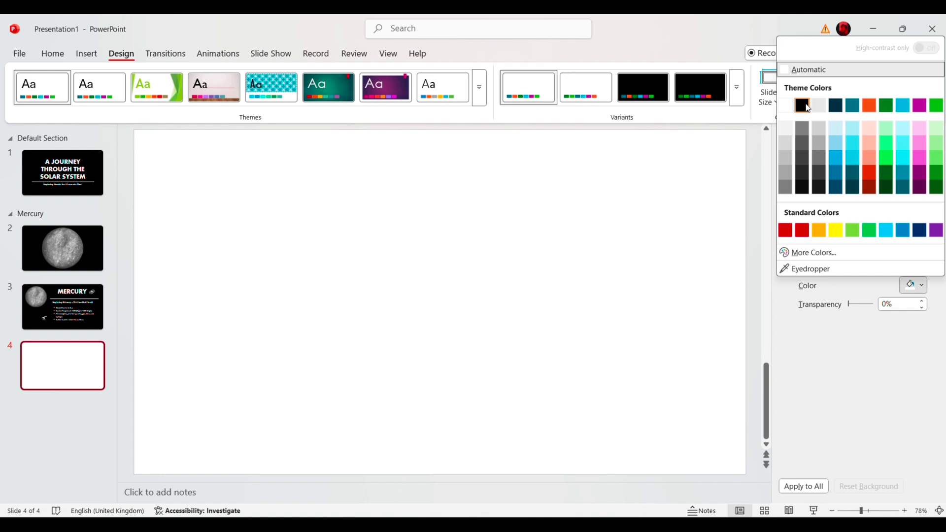
pyautogui.click(801, 104)
pyautogui.click(933, 136)
# Step: Start a new section named Venus at slide 4 and paste the Venus planet picture onto it
pyautogui.rightClick(96, 417)
pyautogui.click(148, 277)
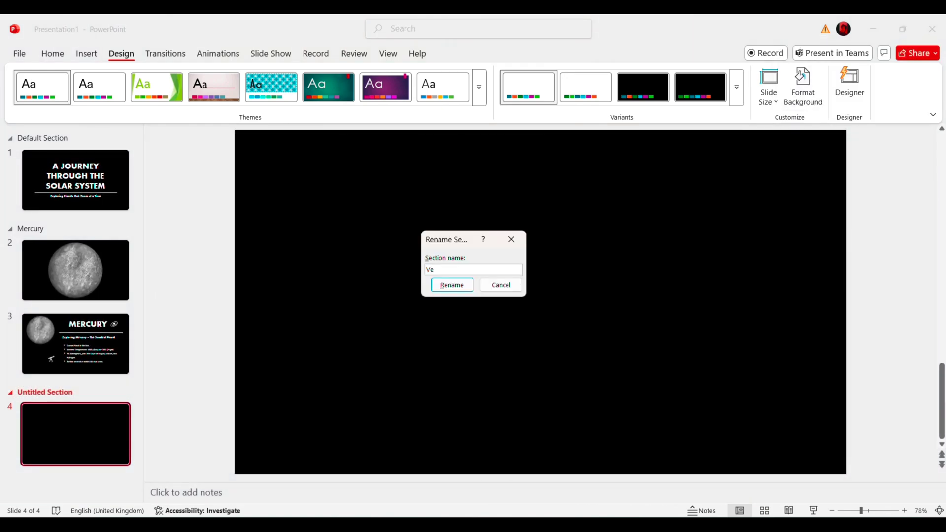
pyautogui.press('Return')
pyautogui.hotkey('ctrl', 'v')
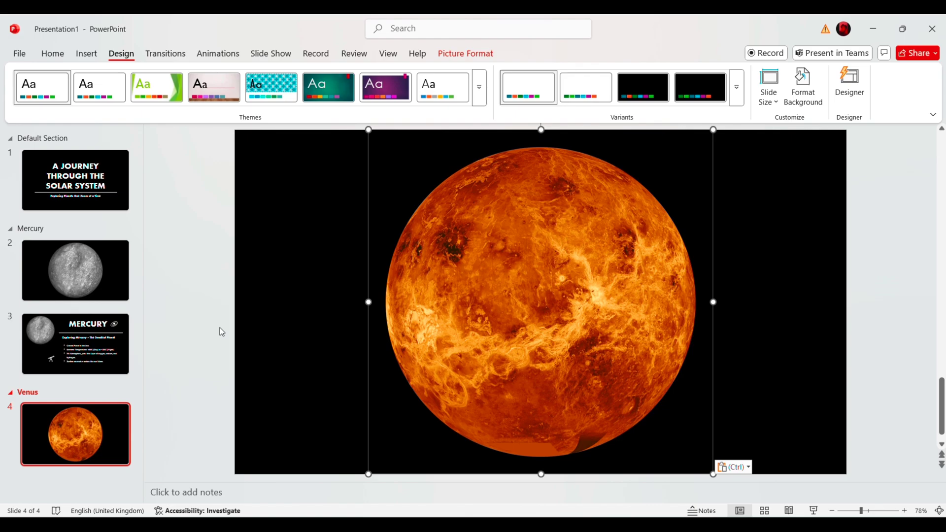
# Step: Duplicate the Venus slide and shrink the planet picture on the copy
pyautogui.rightClick(102, 421)
pyautogui.click(149, 245)
pyautogui.click(592, 355)
pyautogui.moveTo(712, 474); pyautogui.dragTo(533, 313)
# Step: Position the Venus picture in slide 5's upper-left corner at a slightly larger size, and paste the Venus heading, facts and icons beside it
pyautogui.moveTo(488, 264); pyautogui.dragTo(367, 271)
pyautogui.click(370, 446)
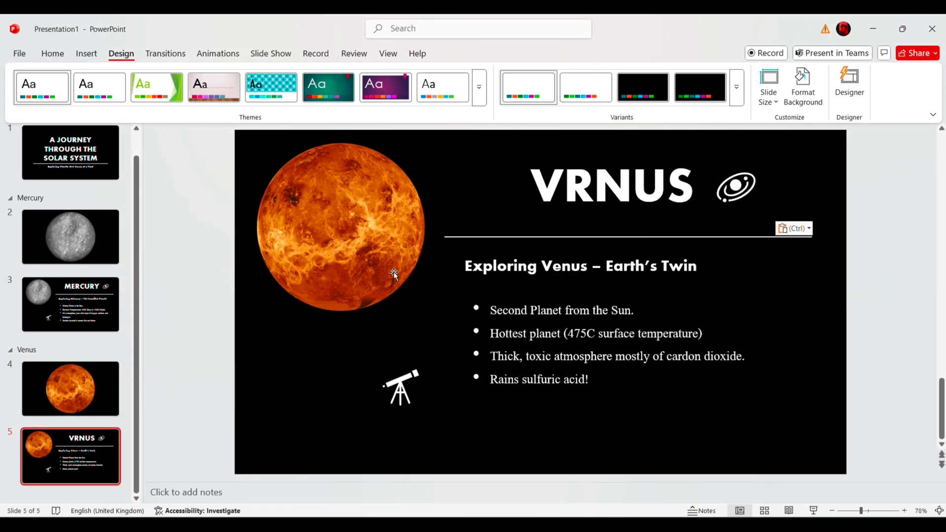
pyautogui.click(394, 272)
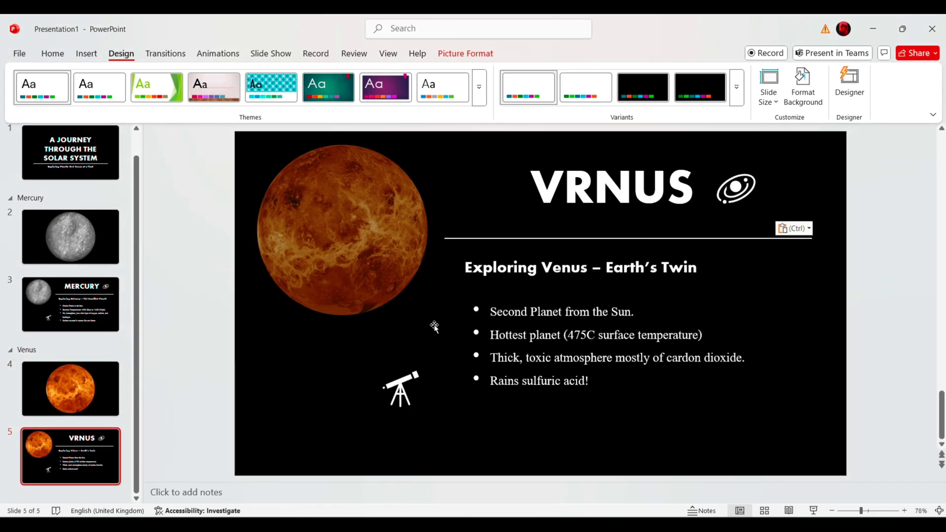
# Step: Add a new slide after slide 5 and fill its background with solid black
pyautogui.click(74, 467)
pyautogui.rightClick(74, 466)
pyautogui.click(103, 270)
pyautogui.click(802, 94)
pyautogui.click(910, 283)
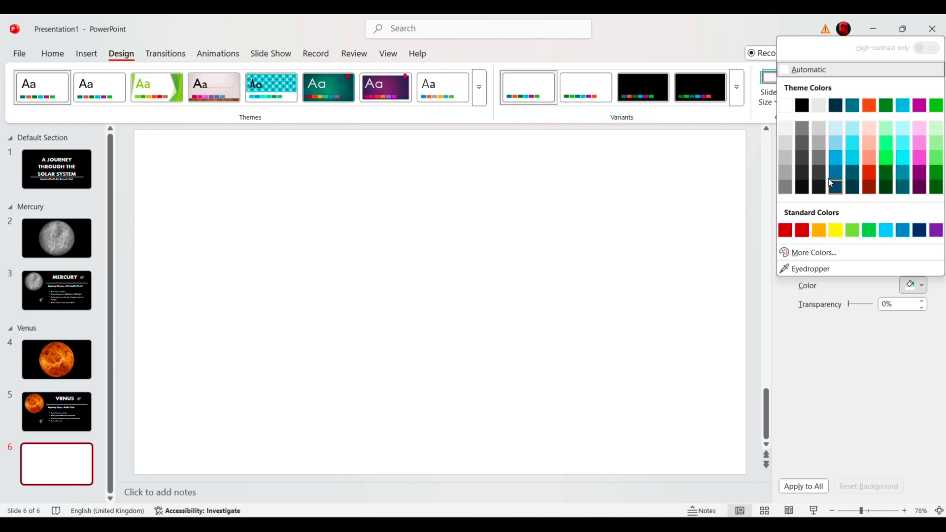
pyautogui.click(802, 106)
pyautogui.click(935, 142)
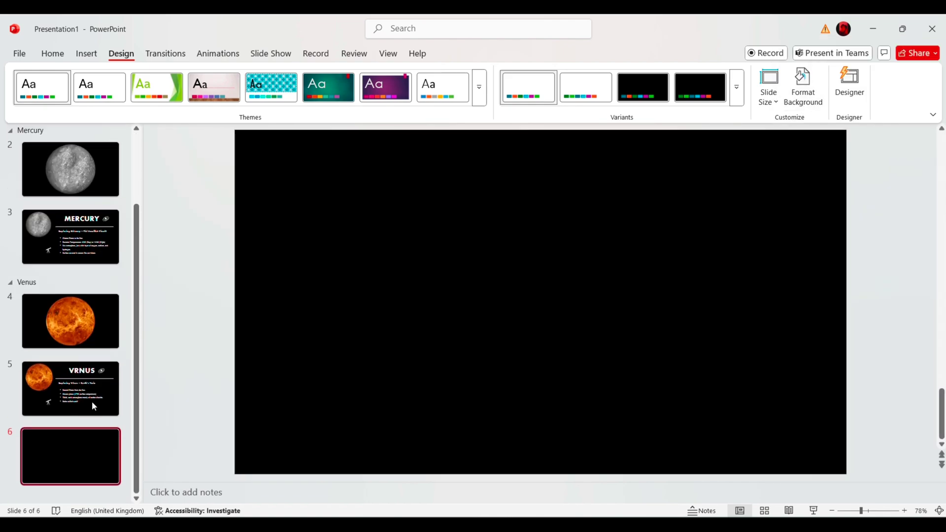
# Step: Start a new section named Earth at slide 6
pyautogui.rightClick(64, 438)
pyautogui.click(105, 300)
pyautogui.write('Earth')
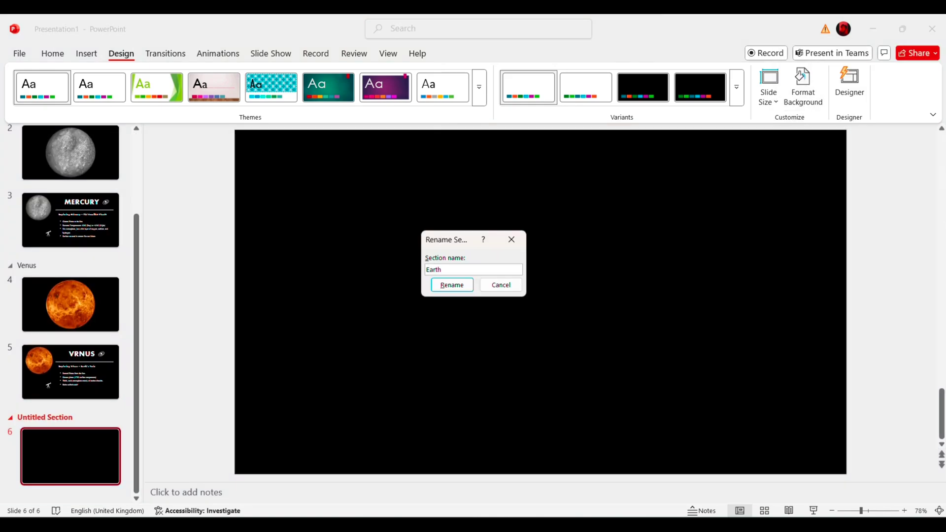
pyautogui.press('Return')
# Step: Paste the Earth planet picture onto slide 6 and dismiss the design suggestions
pyautogui.hotkey('ctrl', 'v')
pyautogui.click(310, 332)
pyautogui.click(929, 140)
# Step: Duplicate the Earth slide and shrink the planet picture on the copy
pyautogui.rightClick(69, 443)
pyautogui.click(116, 266)
pyautogui.click(644, 412)
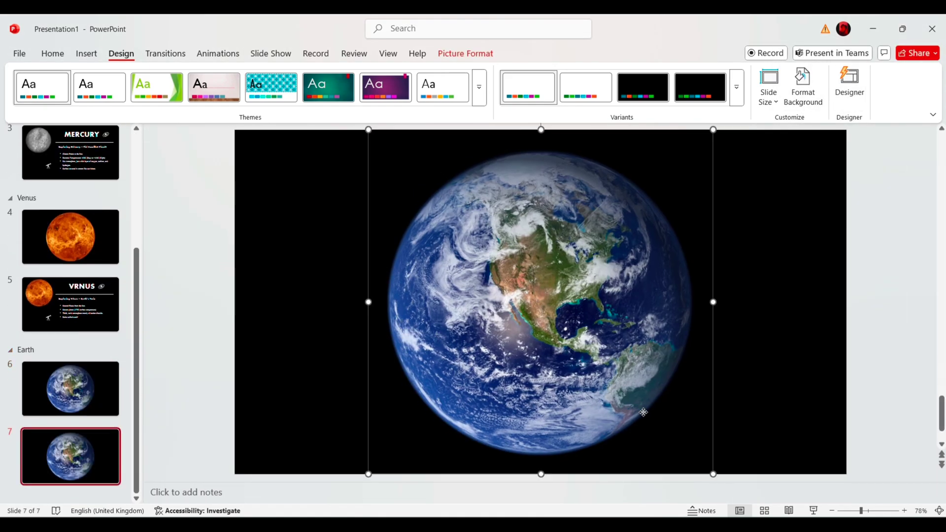
pyautogui.moveTo(713, 474); pyautogui.dragTo(515, 278)
# Step: Position the Earth picture in slide 7's upper-left corner at a slightly larger size, and paste the EARTH heading, facts and icons beside it
pyautogui.moveTo(402, 207); pyautogui.dragTo(286, 212)
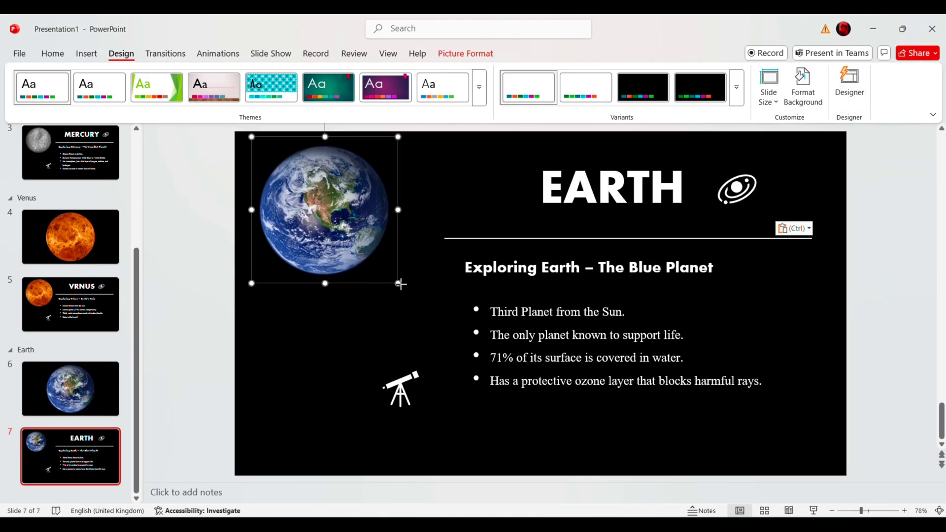
pyautogui.moveTo(397, 281); pyautogui.dragTo(443, 466)
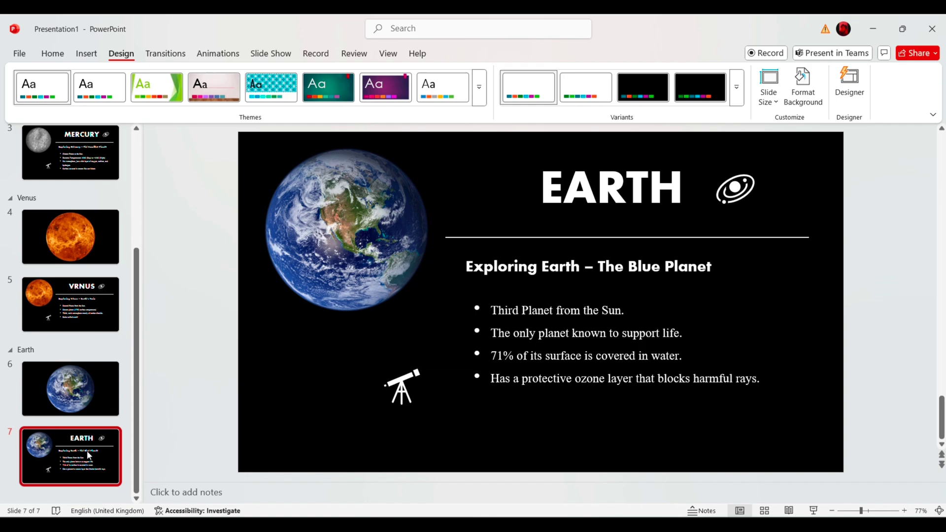
# Step: Add a new slide after slide 7 and fill its background with solid black
pyautogui.hotkey('ctrl', 'm')
pyautogui.click(802, 86)
pyautogui.click(908, 284)
pyautogui.click(801, 105)
pyautogui.click(929, 140)
pyautogui.scroll(-1, 74, 431)
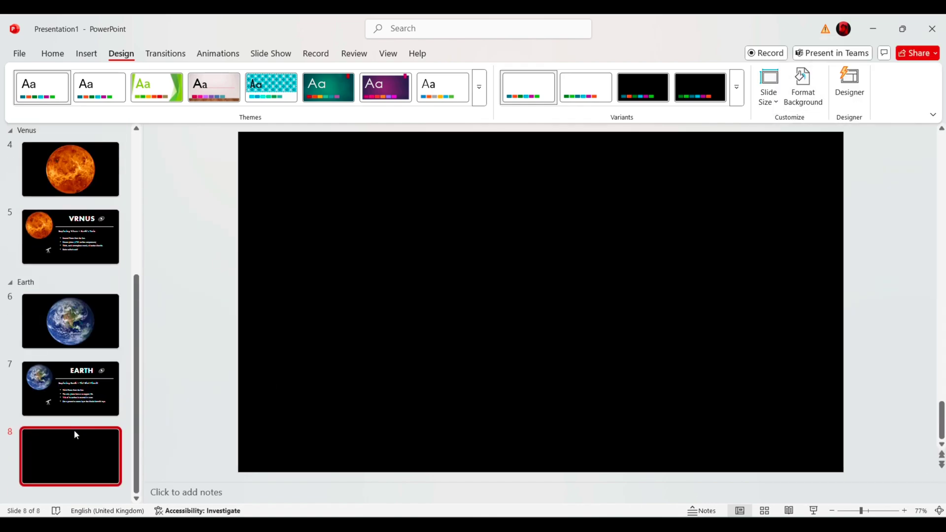
# Step: Start a new section named Mars at slide 8
pyautogui.rightClick(69, 446)
pyautogui.click(99, 306)
pyautogui.write('Mars')
pyautogui.press('Return')
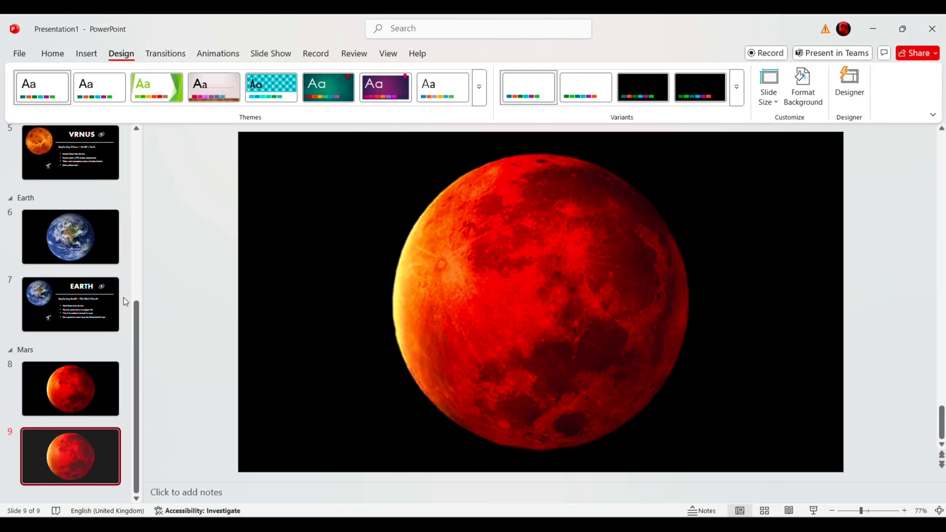
# Step: Shrink the Mars picture on slide 9 into the upper-left corner, and paste the MARS heading, facts and icons beside it
pyautogui.moveTo(696, 449); pyautogui.dragTo(557, 323)
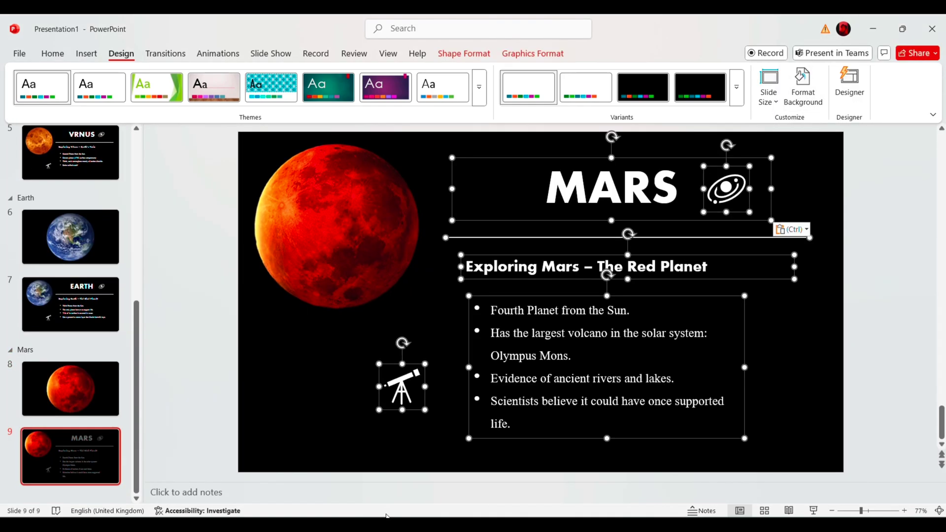
pyautogui.click(215, 348)
# Step: Add a black slide 10 in a new section named Jupiter, and paste the Jupiter picture and the JUPITER facts content
pyautogui.hotkey('ctrl', 'm')
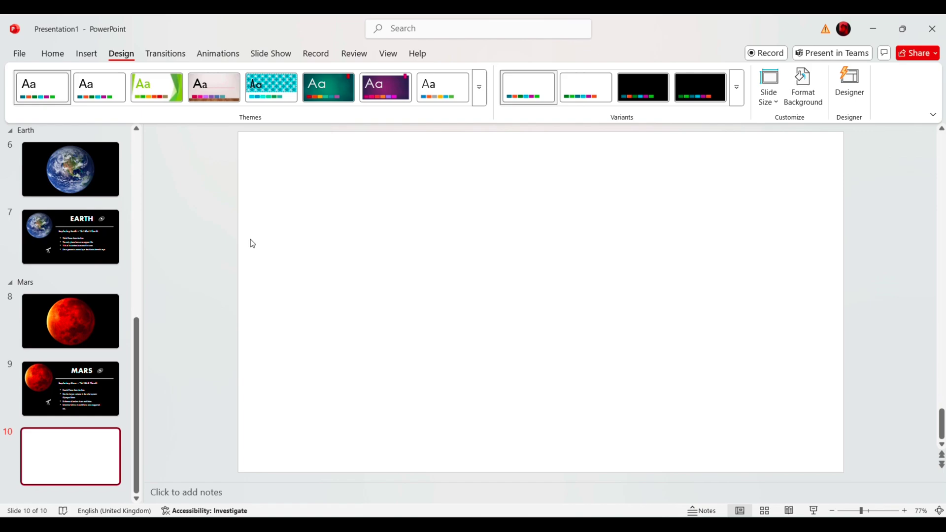
pyautogui.rightClick(66, 455)
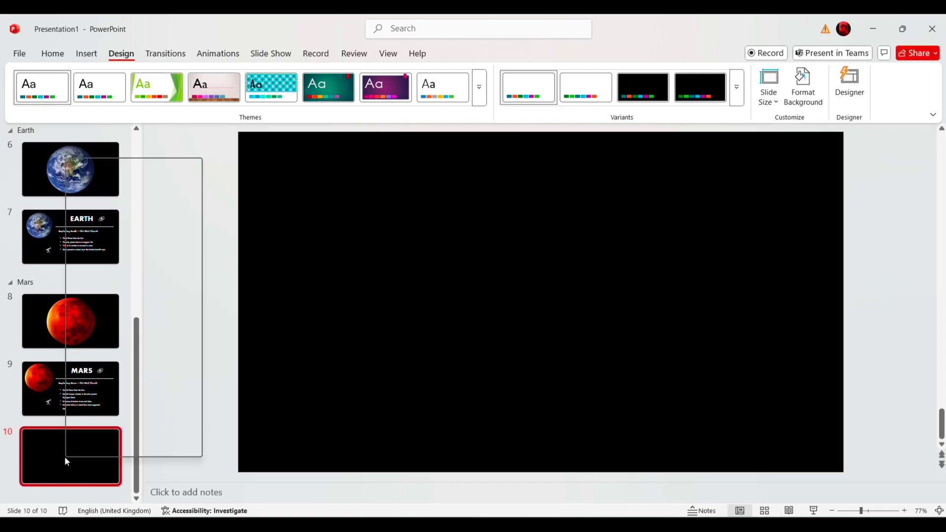
pyautogui.click(89, 332)
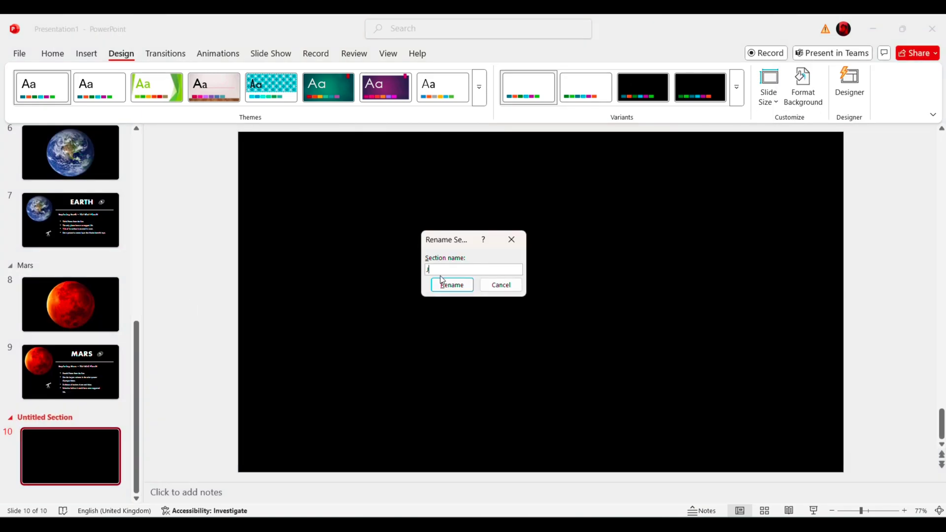
pyautogui.press('Return')
pyautogui.hotkey('ctrl', 'v')
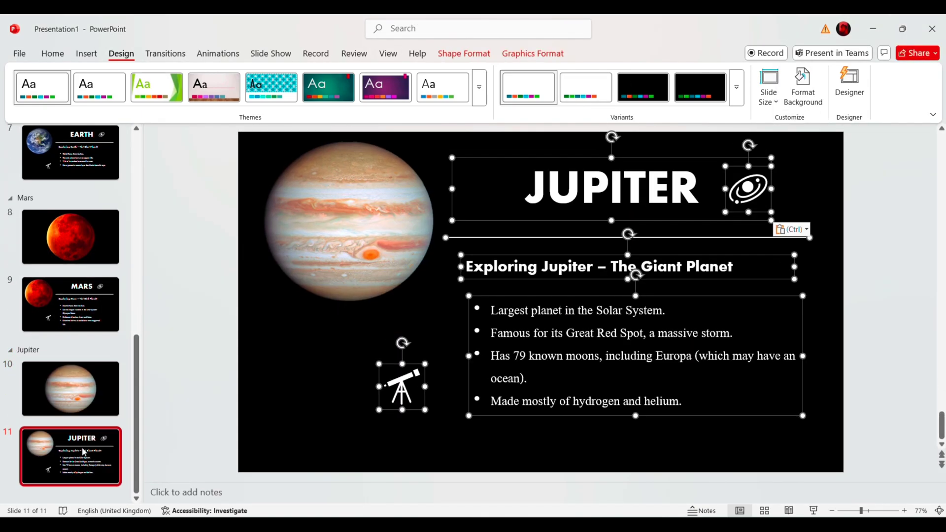
# Step: Add a black slide 12, start a section named Saturn at it and paste the Saturn picture
pyautogui.rightClick(122, 433)
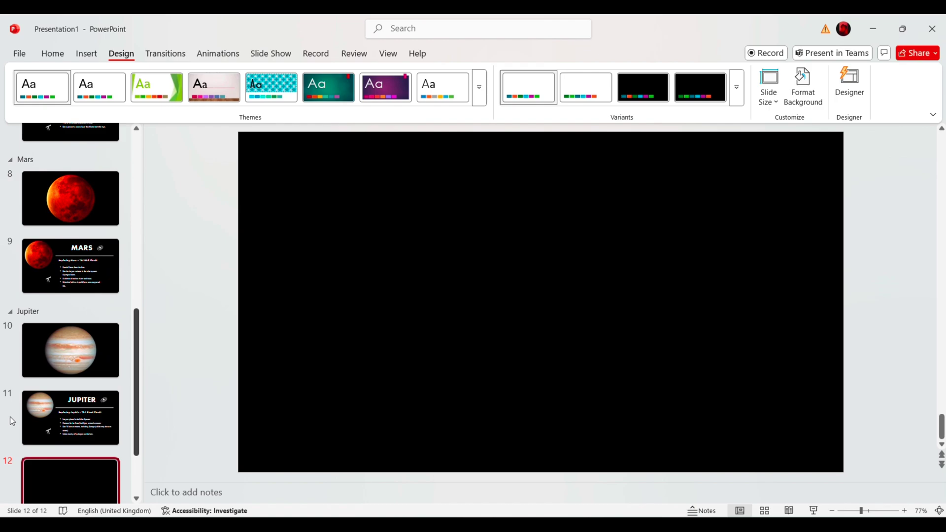
pyautogui.rightClick(74, 452)
pyautogui.click(116, 314)
pyautogui.press('Return')
pyautogui.hotkey('ctrl', 'v')
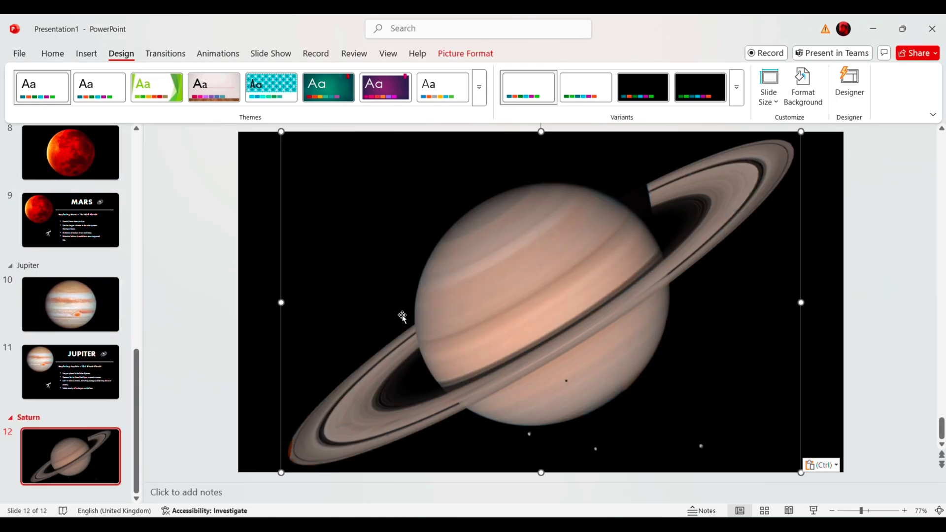
# Step: Duplicate the Saturn slide, shrink the picture into the upper-left corner, and paste the SATURN heading, facts and icons beside it
pyautogui.rightClick(90, 454)
pyautogui.click(123, 281)
pyautogui.click(766, 446)
pyautogui.moveTo(800, 472); pyautogui.dragTo(521, 291)
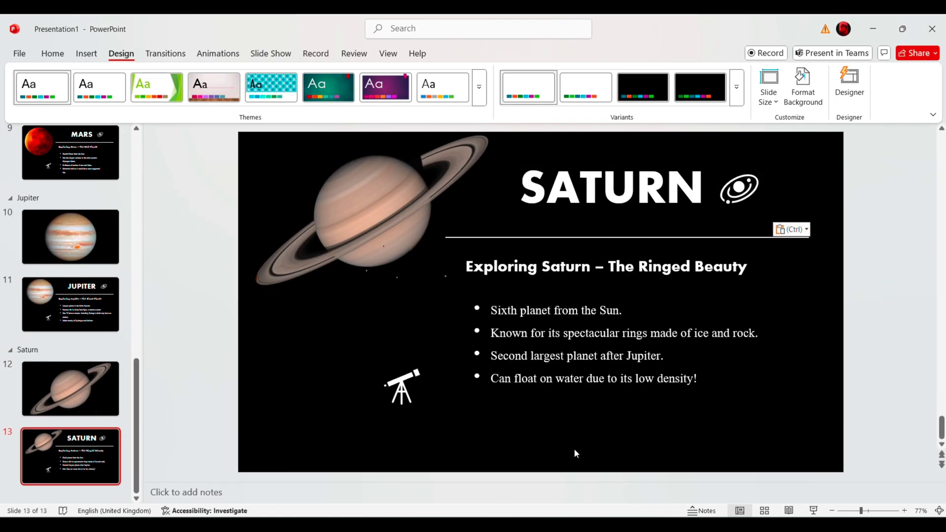
# Step: Start a new section named Uranus at slide 14 and paste the Uranus picture onto the black slide
pyautogui.rightClick(74, 448)
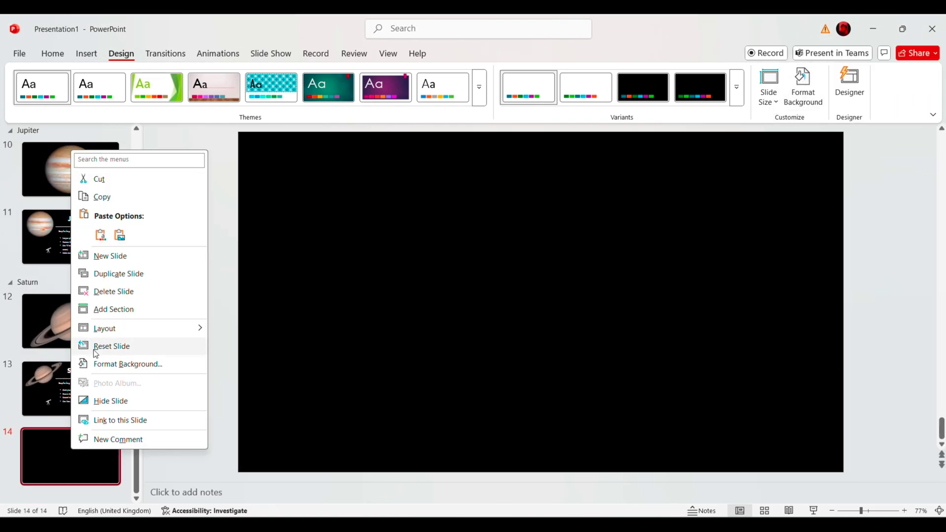
pyautogui.click(112, 309)
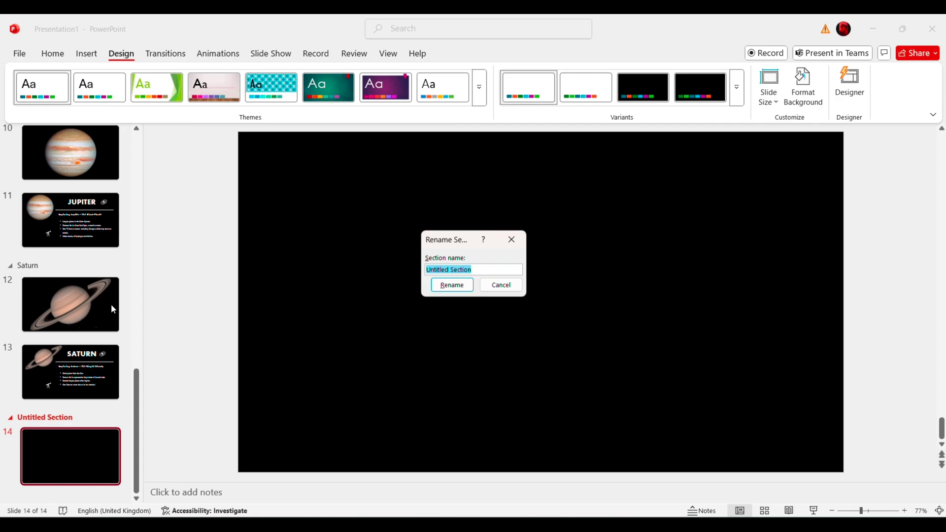
pyautogui.press('Return')
pyautogui.hotkey('ctrl', 'v')
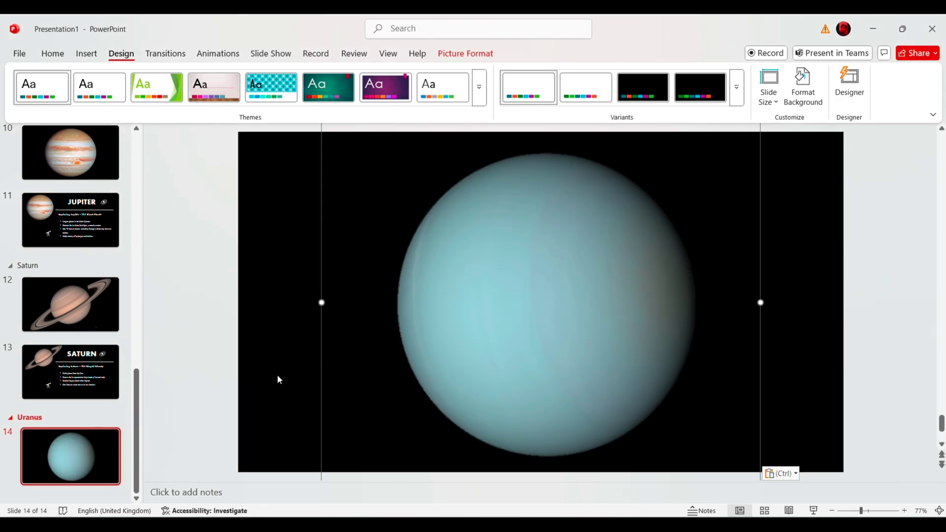
# Step: Duplicate the Uranus slide, shrink the picture into the upper-left corner, and paste the URANUS heading, facts and icons beside it
pyautogui.rightClick(93, 453)
pyautogui.click(123, 281)
pyautogui.click(559, 363)
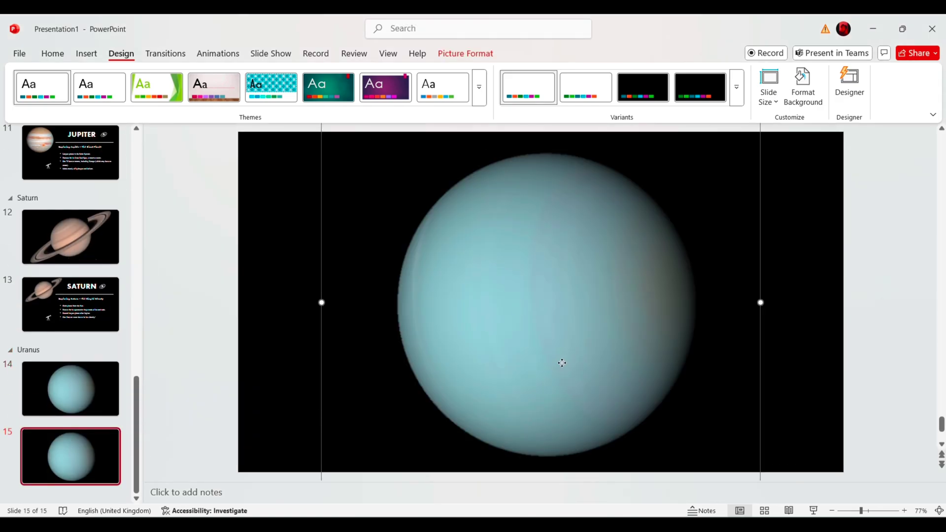
pyautogui.scroll(-3, 559, 363)
pyautogui.moveTo(678, 428); pyautogui.dragTo(546, 305)
pyautogui.moveTo(475, 241); pyautogui.dragTo(416, 251)
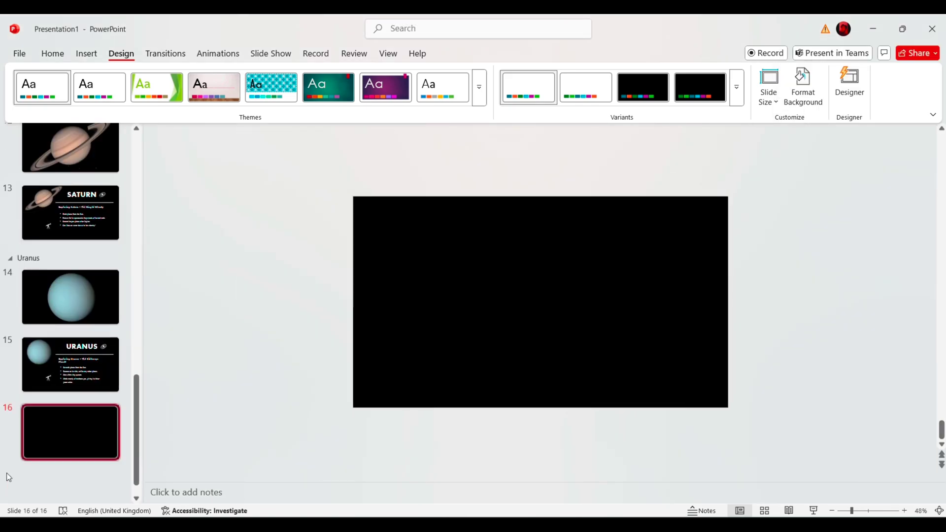
# Step: Start a section named Neputune at slide 16 with the Neptune picture, and duplicate the slide for the NEPTUNE heading and facts
pyautogui.rightClick(66, 466)
pyautogui.click(124, 327)
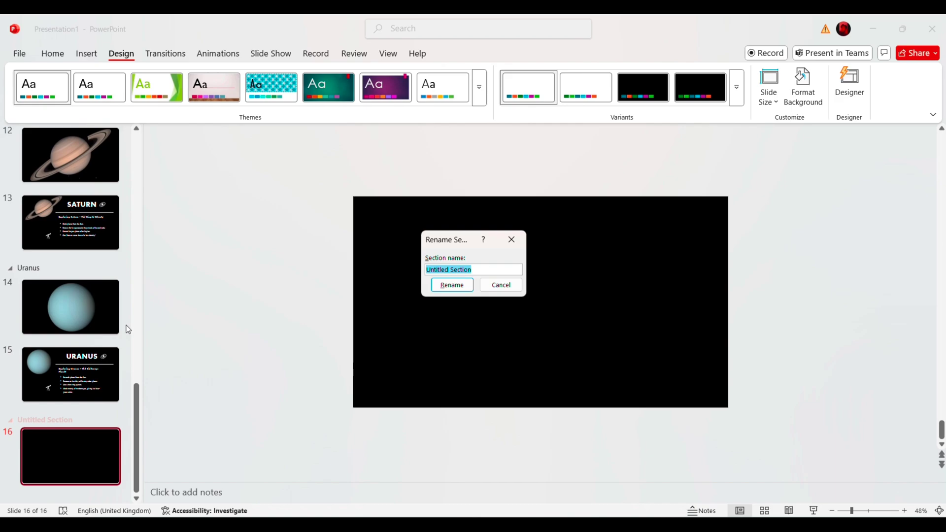
pyautogui.write('Neputune')
pyautogui.press('Return')
pyautogui.hotkey('ctrl', 'v')
pyautogui.rightClick(76, 445)
pyautogui.click(123, 270)
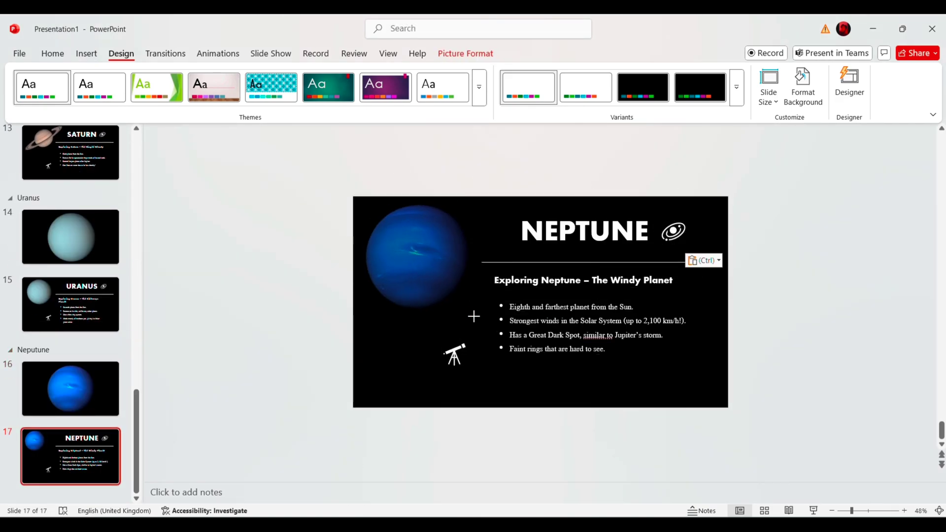
# Step: Apply the Morph transition from the title slide to all slides of the presentation
pyautogui.scroll(12, 96, 389)
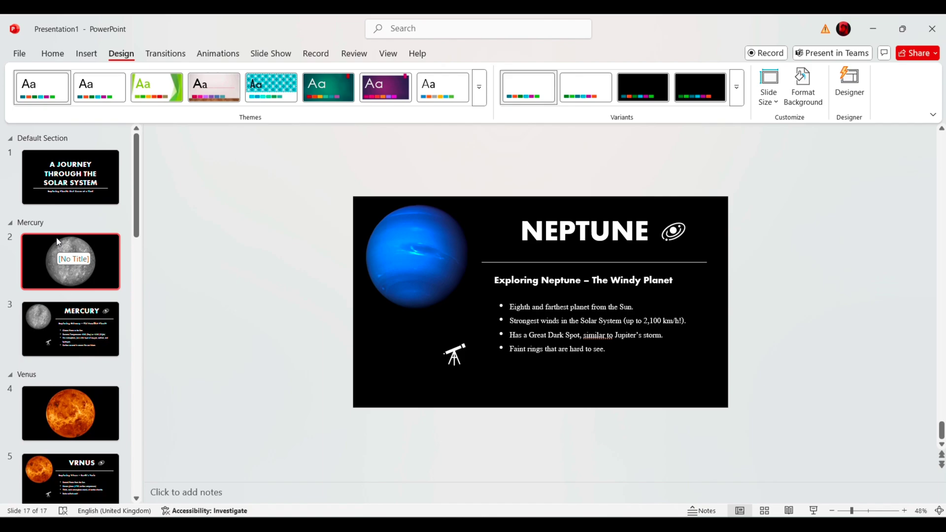
pyautogui.click(63, 199)
pyautogui.click(77, 257)
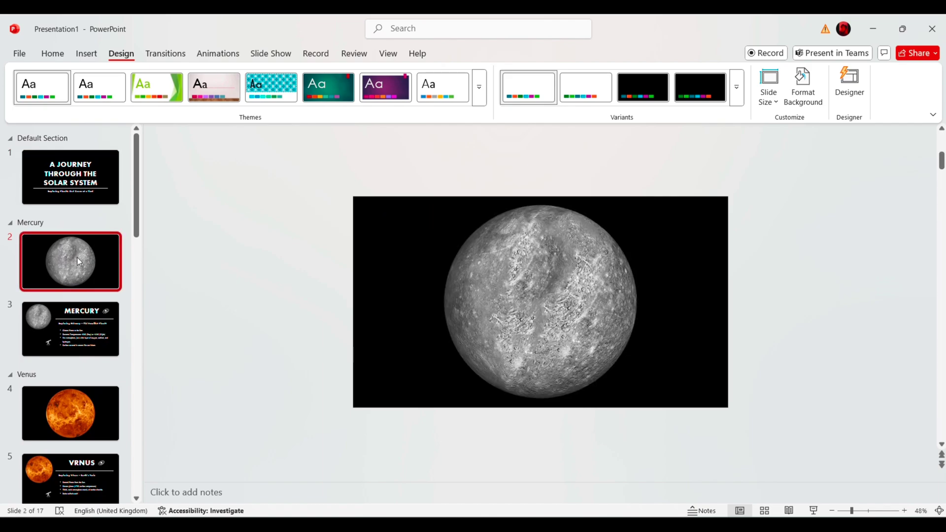
pyautogui.click(60, 201)
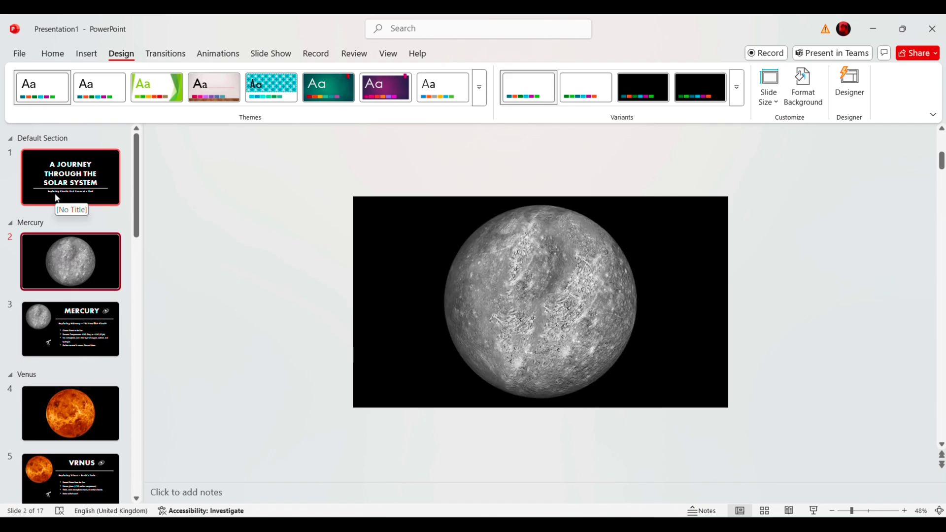
pyautogui.click(176, 51)
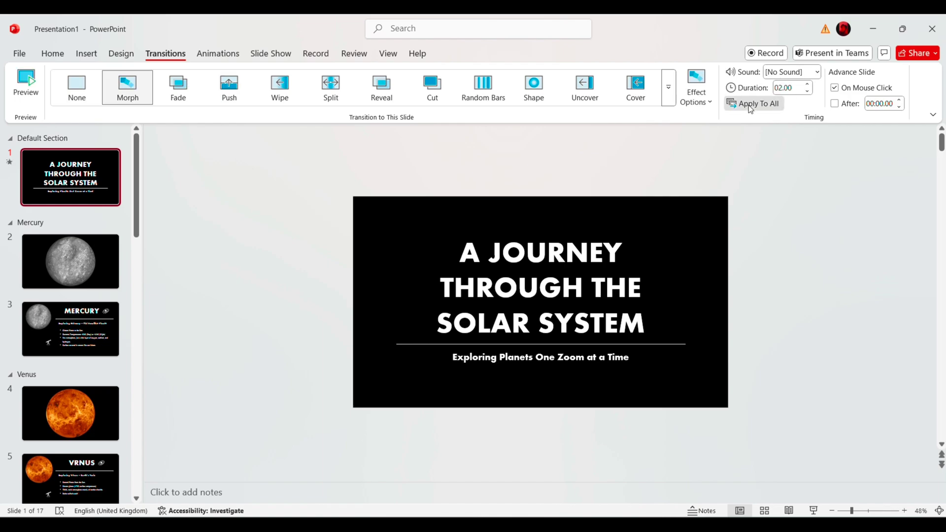
pyautogui.click(749, 105)
pyautogui.scroll(-1, 211, 375)
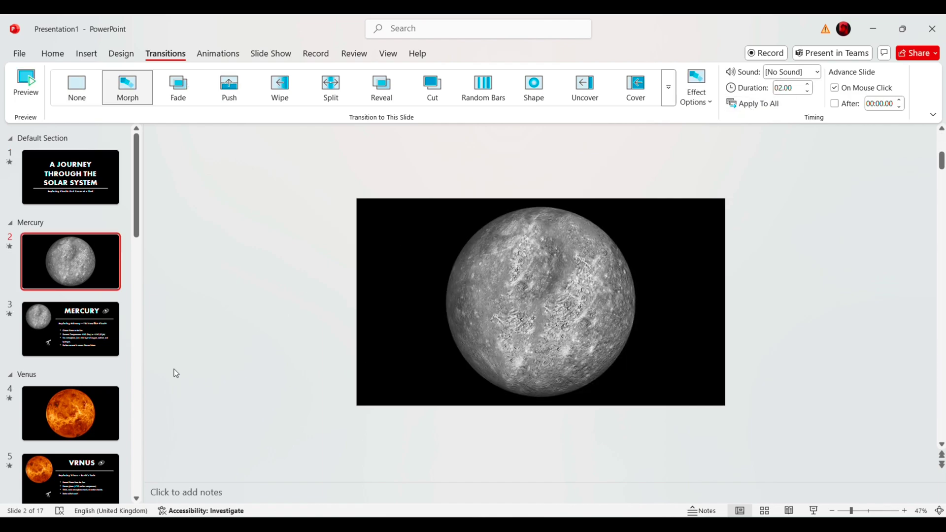
# Step: Duplicate the title slide and delete all content from the copy, slide 2
pyautogui.scroll(-10, 69, 345)
pyautogui.scroll(10, 67, 345)
pyautogui.click(48, 161)
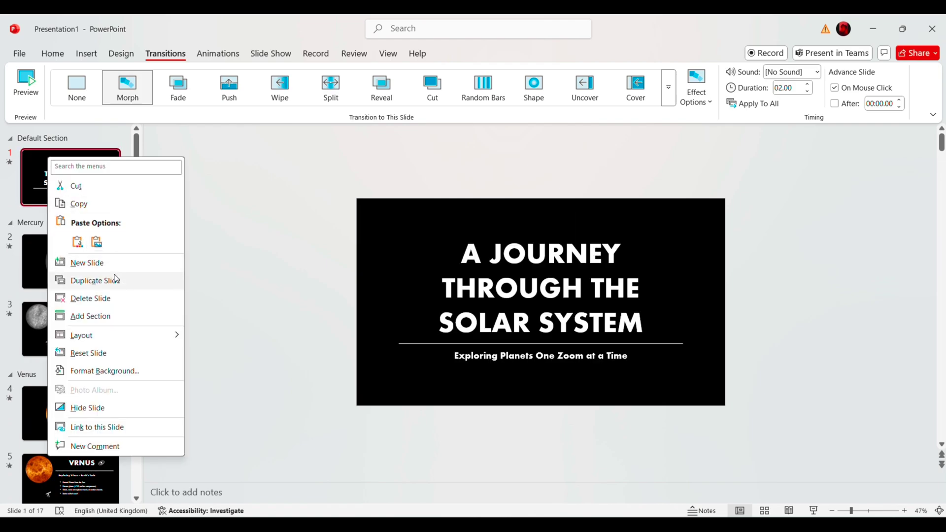
pyautogui.click(95, 280)
pyautogui.hotkey('ctrl', 'a')
pyautogui.press('Delete')
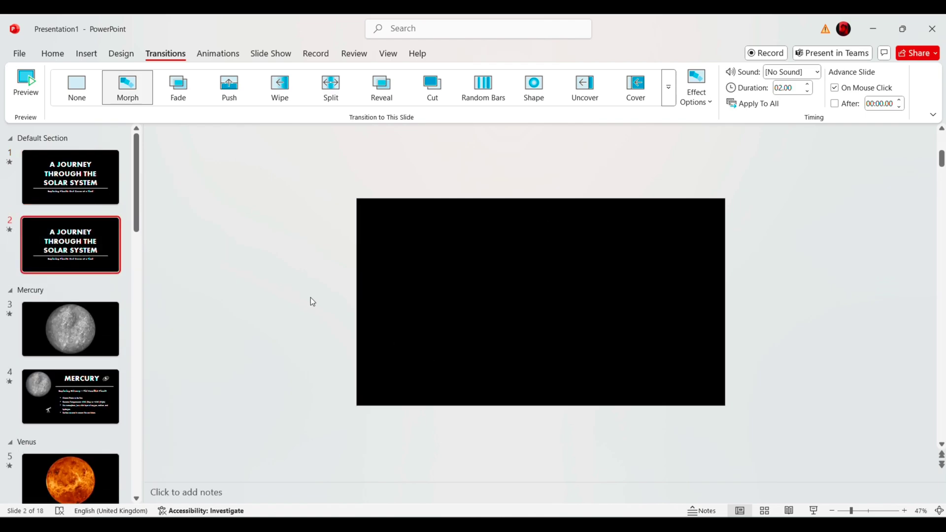
# Step: Paste the Sun picture onto slide 2 and move it half beyond the slide's left edge, vertically centred
pyautogui.hotkey('ctrl', 'v')
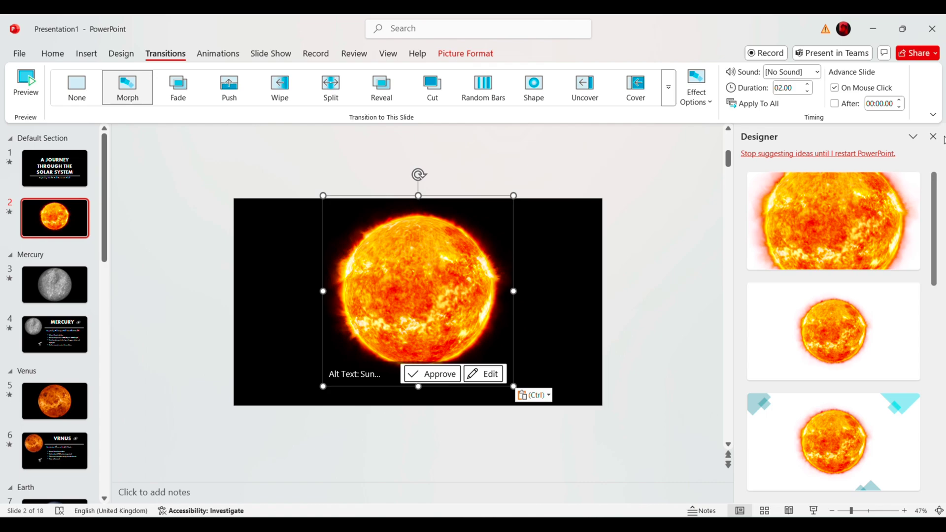
pyautogui.click(933, 136)
pyautogui.moveTo(586, 308); pyautogui.dragTo(394, 320)
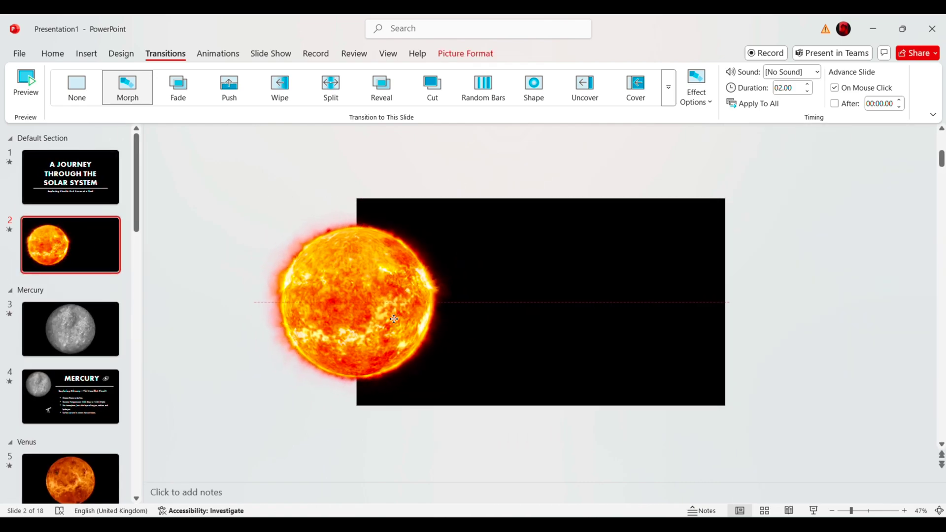
pyautogui.click(595, 299)
# Step: Insert a section zoom for Mercury on slide 2 with Zoom Background on, and move it close to the Sun
pyautogui.scroll(2, 208, 371)
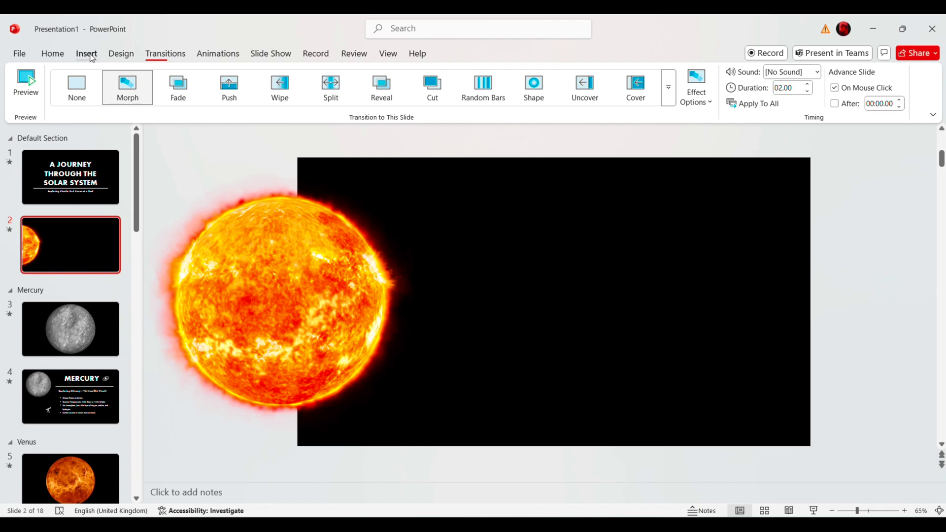
pyautogui.click(87, 54)
pyautogui.click(500, 139)
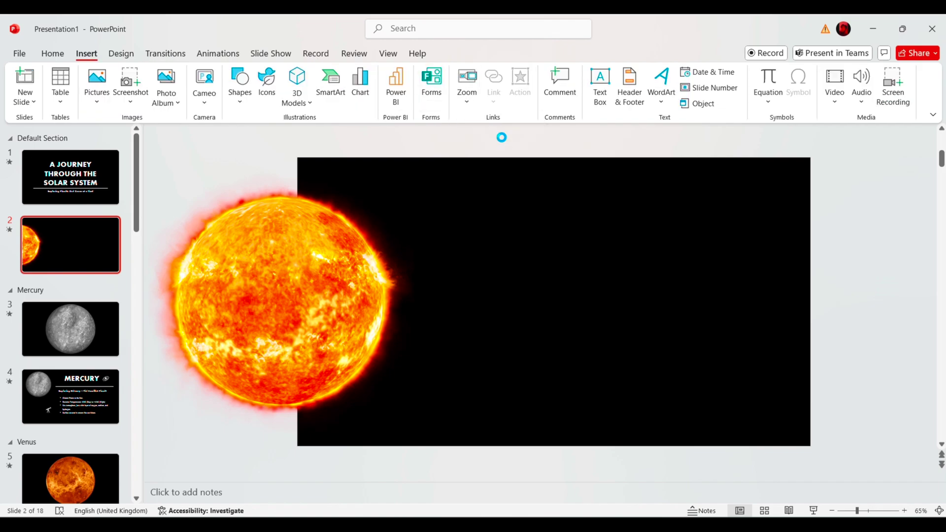
pyautogui.click(359, 242)
pyautogui.click(650, 404)
pyautogui.moveTo(493, 330); pyautogui.dragTo(372, 330)
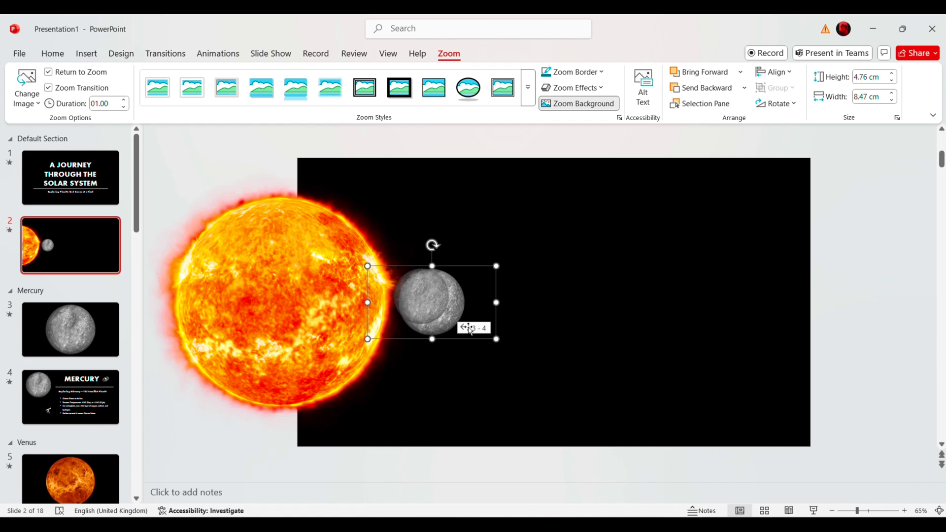
pyautogui.moveTo(468, 328); pyautogui.dragTo(466, 328)
pyautogui.moveTo(428, 302); pyautogui.dragTo(440, 308)
# Step: Set the Mercury zoom's height to 3 cm and place it just right of the Sun
pyautogui.rightClick(438, 301)
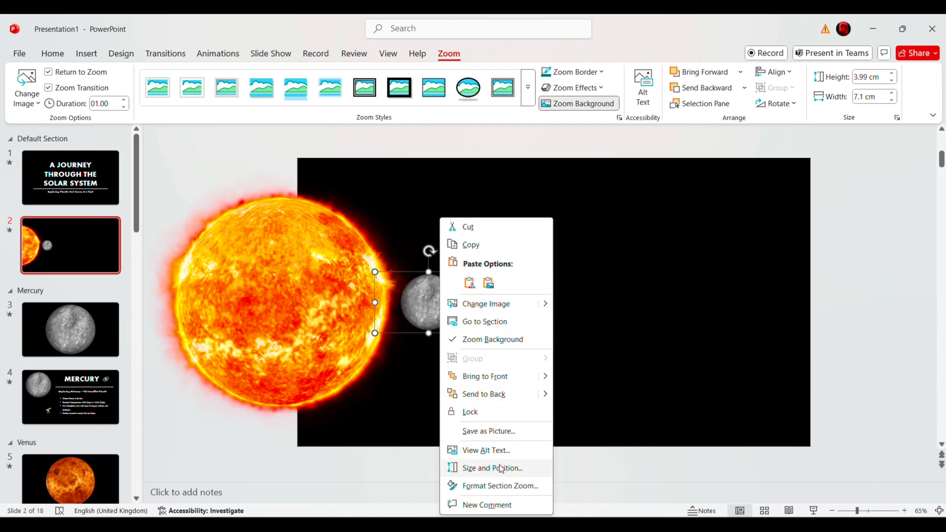
pyautogui.click(493, 467)
pyautogui.write('3')
pyautogui.press('Return')
pyautogui.click(919, 127)
pyautogui.click(447, 215)
pyautogui.moveTo(433, 308); pyautogui.dragTo(430, 303)
# Step: Insert a section zoom linking to the Venus section on slide 2
pyautogui.click(85, 53)
pyautogui.click(466, 93)
pyautogui.click(492, 164)
pyautogui.click(471, 242)
pyautogui.click(651, 404)
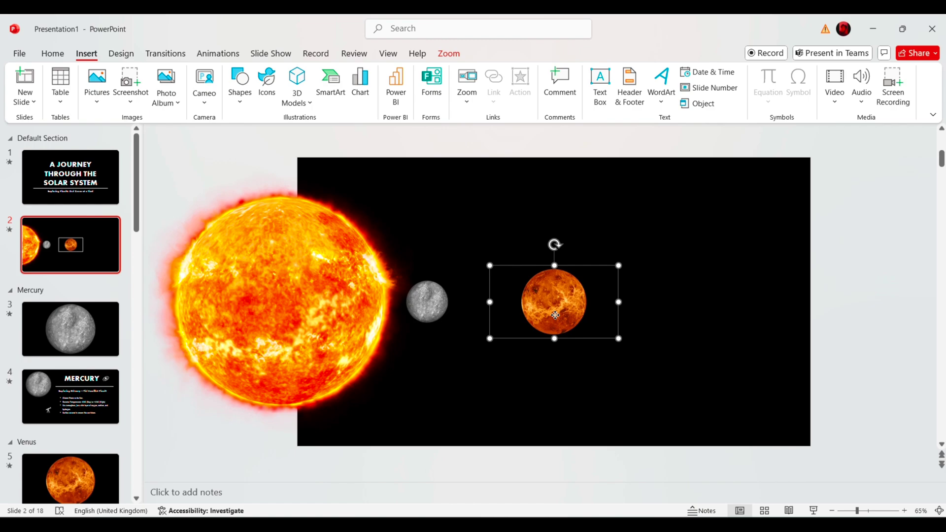
# Step: Set the Venus zoom's height to 3 cm, and place it right beside Mercury with Zoom Background on
pyautogui.rightClick(550, 306)
pyautogui.click(599, 278)
pyautogui.write('3')
pyautogui.press('Return')
pyautogui.click(931, 138)
pyautogui.moveTo(544, 282); pyautogui.dragTo(487, 296)
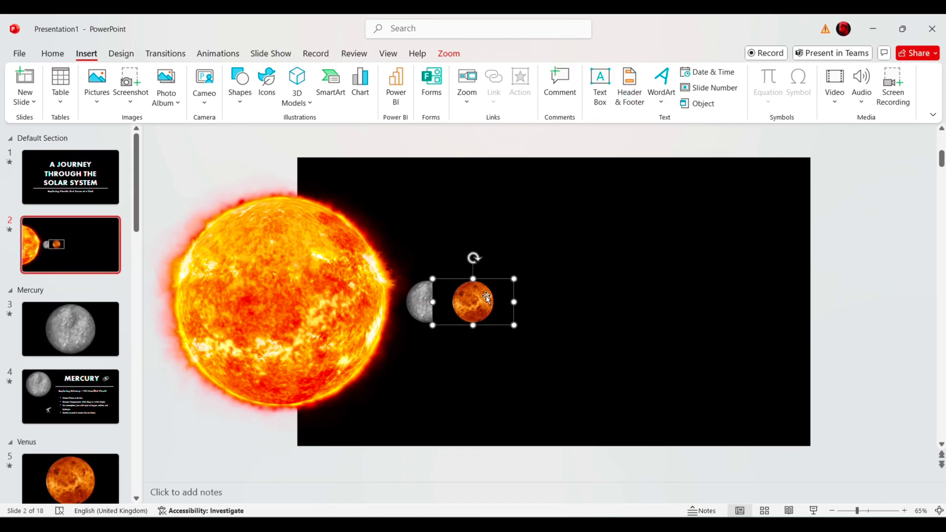
pyautogui.click(449, 53)
pyautogui.click(424, 207)
# Step: Insert a section zoom for the Earth section on slide 2 and turn on its Zoom Background
pyautogui.click(86, 54)
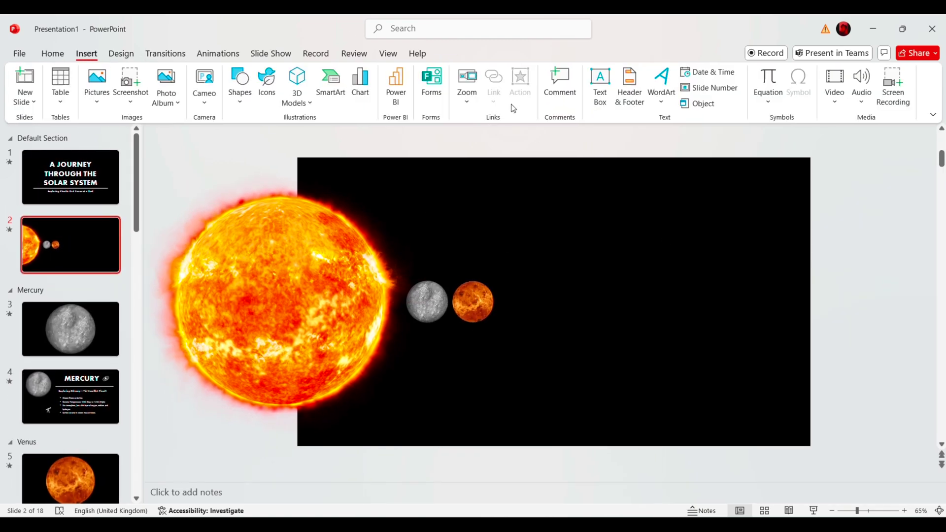
pyautogui.click(467, 84)
pyautogui.click(485, 143)
pyautogui.click(629, 212)
pyautogui.click(651, 404)
pyautogui.click(449, 53)
pyautogui.click(577, 103)
# Step: Set the Earth zoom's height to 3 cm and place it in line right beside Venus
pyautogui.rightClick(556, 317)
pyautogui.click(599, 291)
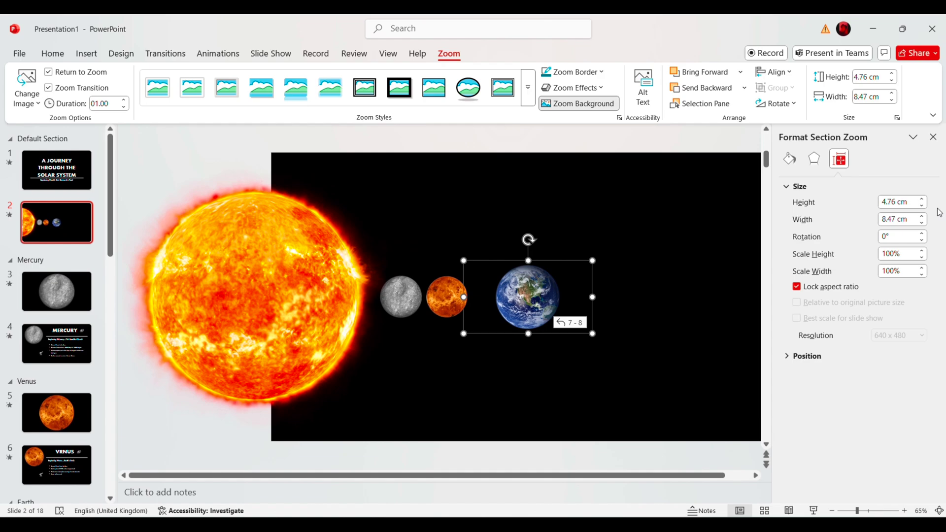
pyautogui.moveTo(920, 200); pyautogui.dragTo(879, 201)
pyautogui.write('3')
pyautogui.press('Return')
pyautogui.click(931, 137)
pyautogui.moveTo(523, 317); pyautogui.dragTo(523, 304)
pyautogui.click(640, 207)
# Step: Insert a section zoom for the Mars section on slide 2 with Zoom Background on
pyautogui.click(86, 53)
pyautogui.click(467, 83)
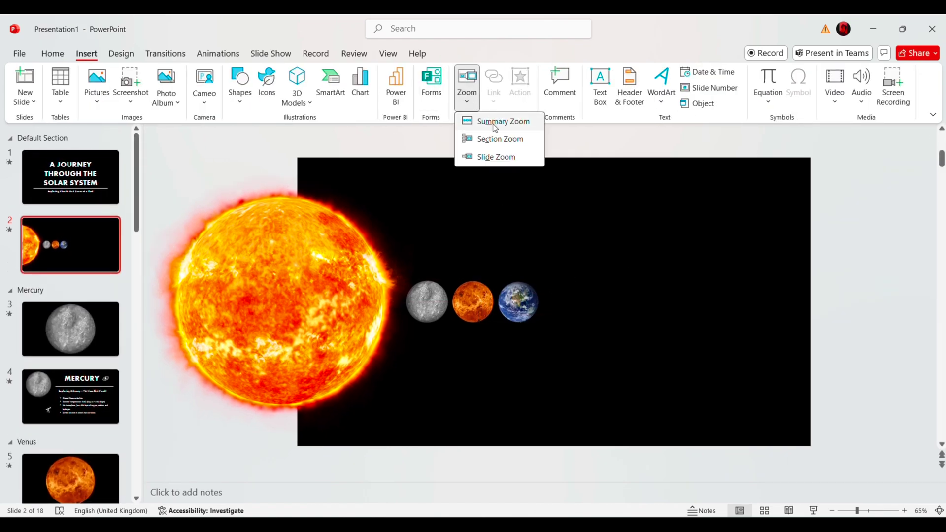
pyautogui.click(485, 143)
pyautogui.click(295, 291)
pyautogui.click(651, 404)
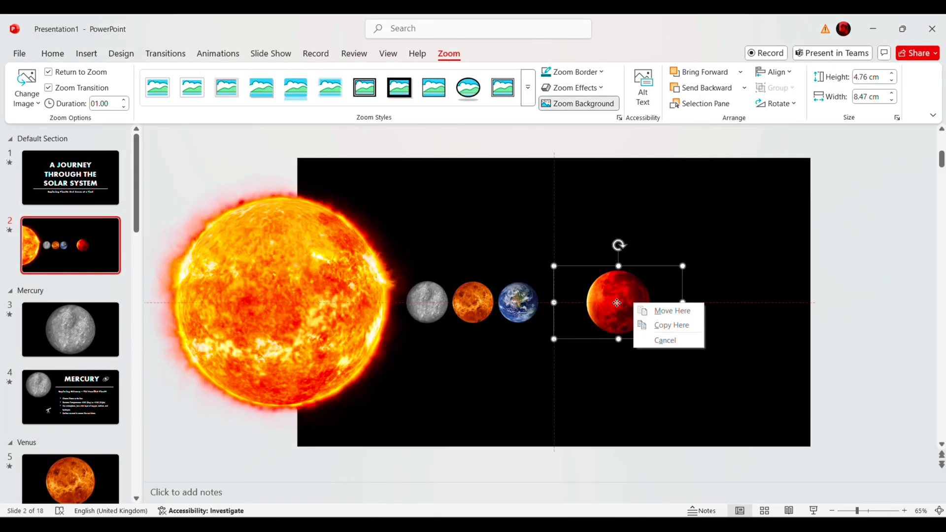
# Step: Set the Mars zoom's height to 3 cm and place it in line right beside Earth
pyautogui.rightClick(617, 303)
pyautogui.click(660, 507)
pyautogui.moveTo(880, 200); pyautogui.dragTo(921, 200)
pyautogui.write('3')
pyautogui.press('Return')
pyautogui.click(931, 137)
pyautogui.moveTo(595, 289); pyautogui.dragTo(631, 302)
pyautogui.click(494, 201)
# Step: Insert a section zoom linking to the Jupiter section on slide 2
pyautogui.click(87, 53)
pyautogui.click(467, 89)
pyautogui.click(485, 143)
pyautogui.click(368, 319)
pyautogui.click(650, 403)
# Step: Set the Jupiter zoom's height to 3 cm, and place it right beside Mars with Zoom Background on
pyautogui.rightClick(631, 302)
pyautogui.click(675, 506)
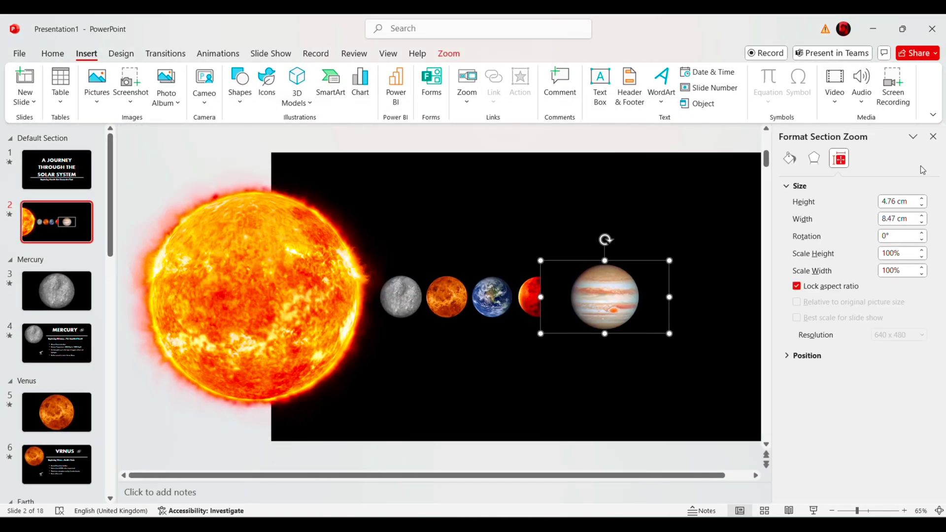
pyautogui.click(898, 201)
pyautogui.write('3')
pyautogui.press('Return')
pyautogui.click(933, 137)
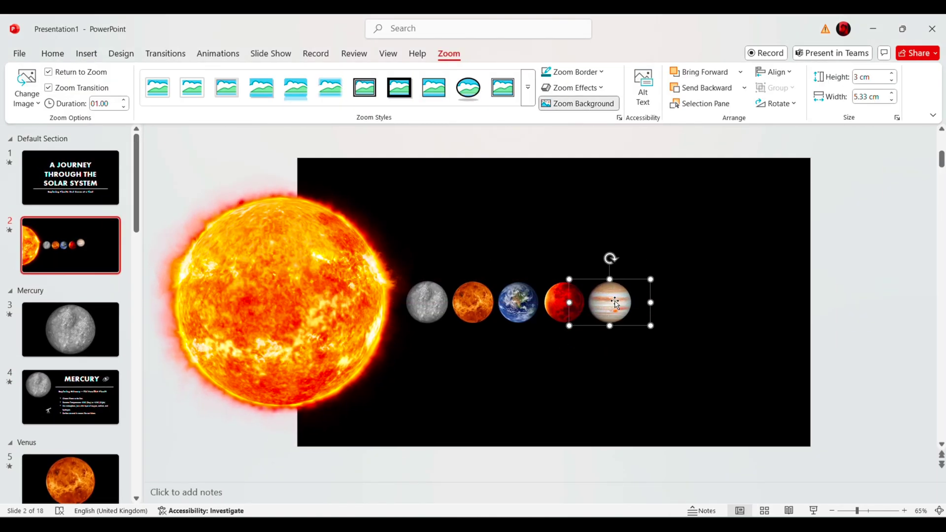
# Step: Insert a section zoom linking to the Saturn section on slide 2
pyautogui.click(480, 251)
pyautogui.click(86, 53)
pyautogui.click(467, 89)
pyautogui.click(507, 137)
pyautogui.click(495, 319)
pyautogui.click(653, 403)
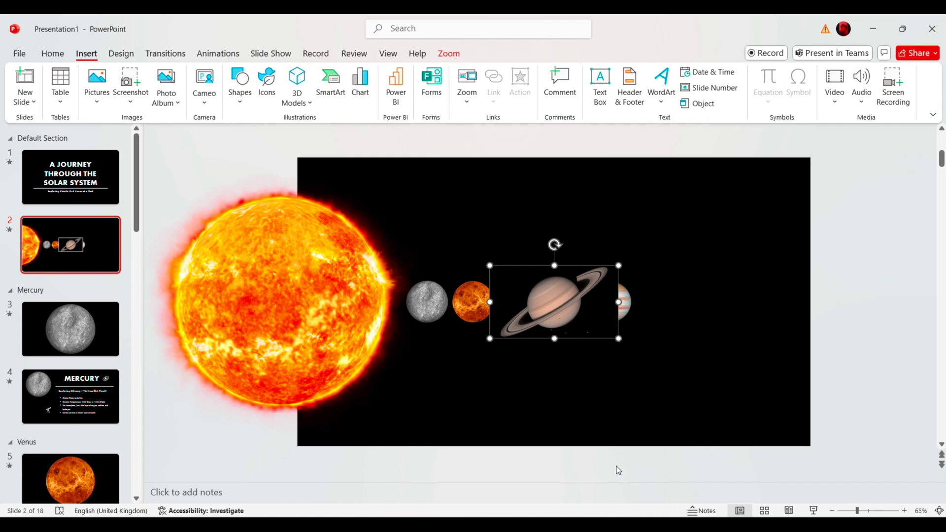
# Step: Set the Saturn zoom's height to 3 cm, turn on Zoom Background, and place it in line beside Jupiter
pyautogui.moveTo(915, 201); pyautogui.dragTo(861, 209)
pyautogui.write('3')
pyautogui.press('Return')
pyautogui.click(931, 135)
pyautogui.click(448, 53)
pyautogui.click(578, 103)
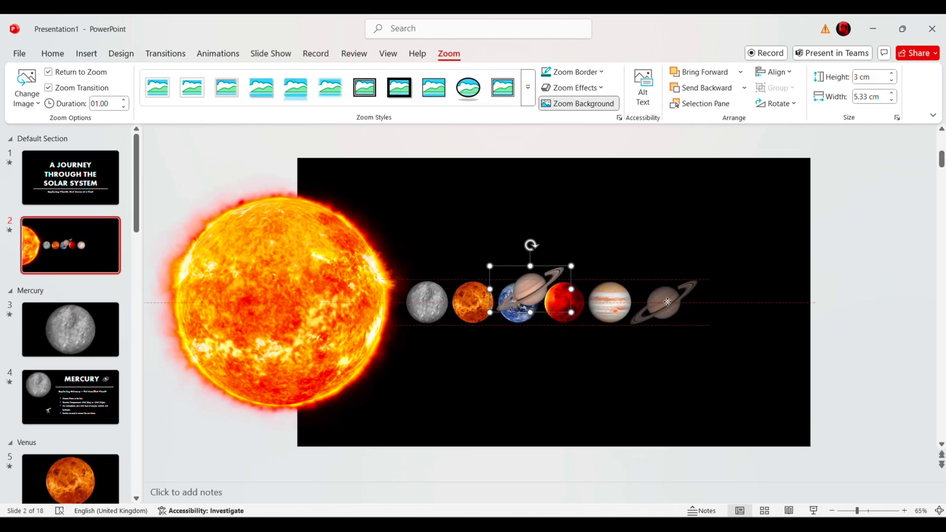
pyautogui.moveTo(667, 302); pyautogui.dragTo(670, 300)
pyautogui.press('Escape')
# Step: Insert a section zoom linking to the Uranus section on slide 2
pyautogui.click(86, 53)
pyautogui.click(467, 84)
pyautogui.click(486, 143)
pyautogui.click(634, 298)
pyautogui.click(651, 404)
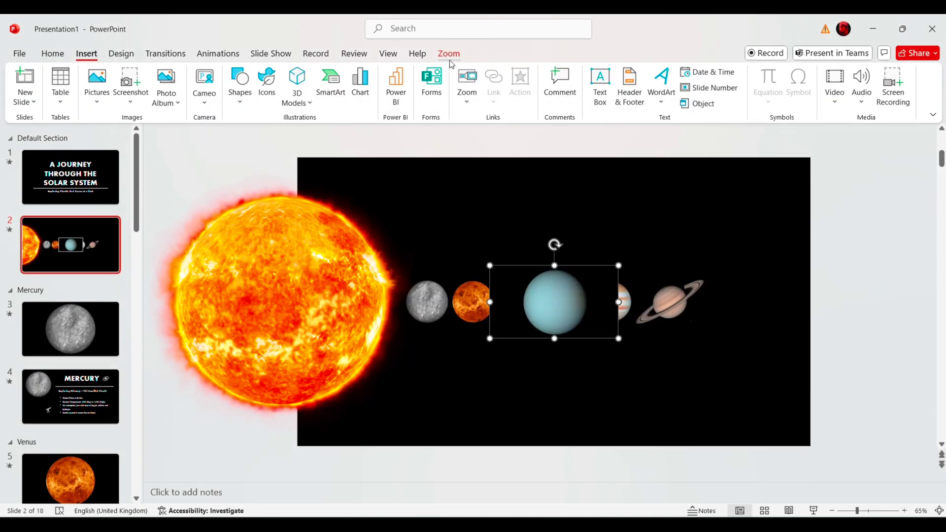
# Step: Turn on Zoom Background for the Uranus zoom, set its height to 3 cm, and place it in line beside Saturn
pyautogui.click(448, 53)
pyautogui.click(578, 104)
pyautogui.rightClick(556, 286)
pyautogui.click(603, 507)
pyautogui.moveTo(917, 201); pyautogui.dragTo(818, 211)
pyautogui.write('3')
pyautogui.click(931, 136)
pyautogui.moveTo(521, 296); pyautogui.dragTo(711, 309)
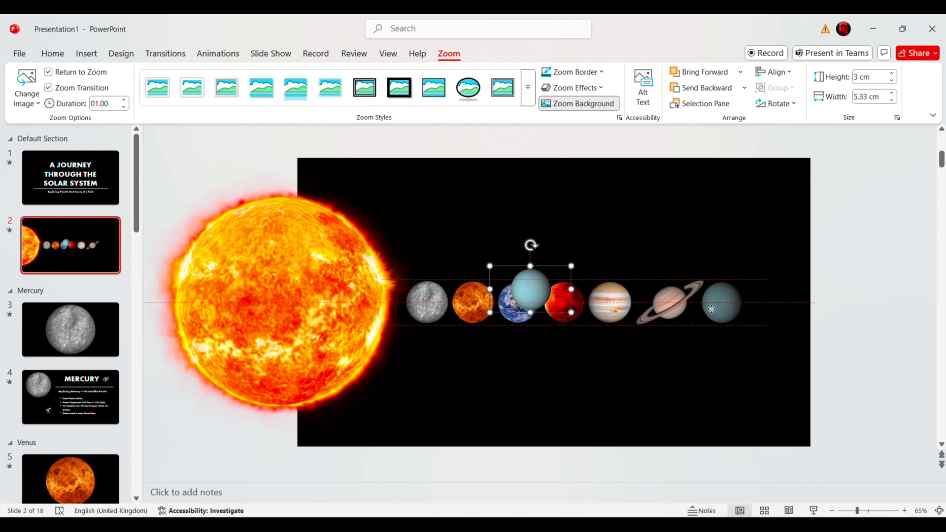
# Step: Insert a section zoom linking to the Neptune section on slide 2
pyautogui.click(86, 54)
pyautogui.click(468, 84)
pyautogui.click(485, 143)
pyautogui.click(289, 331)
pyautogui.click(652, 403)
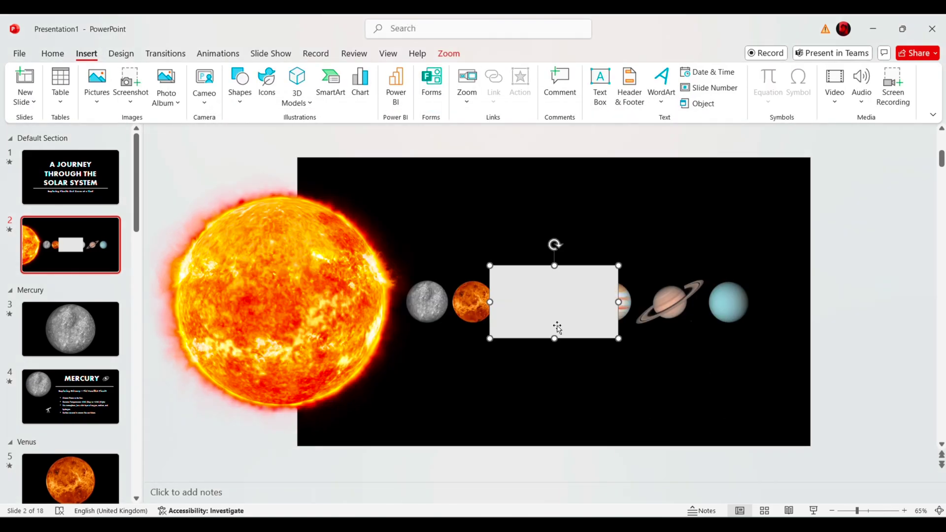
# Step: Set the Neptune zoom's height to 3 cm, turn on Zoom Background, and place it at the end of the row beside Uranus
pyautogui.moveTo(917, 201); pyautogui.dragTo(828, 204)
pyautogui.write('3')
pyautogui.press('Return')
pyautogui.click(930, 137)
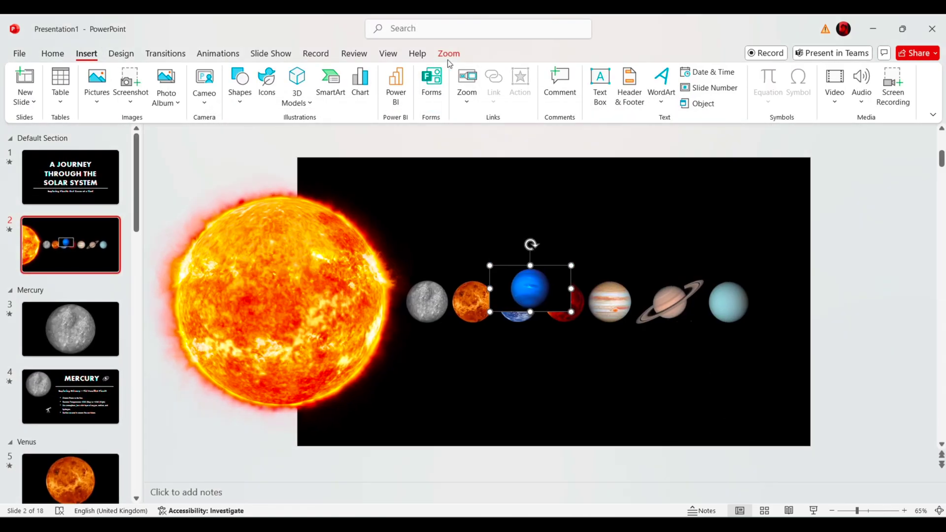
pyautogui.click(448, 54)
pyautogui.click(579, 103)
pyautogui.moveTo(782, 309); pyautogui.dragTo(788, 309)
# Step: Shift the planet zooms between Mercury and Neptune along the row to even out their spacing
pyautogui.moveTo(724, 310); pyautogui.dragTo(731, 309)
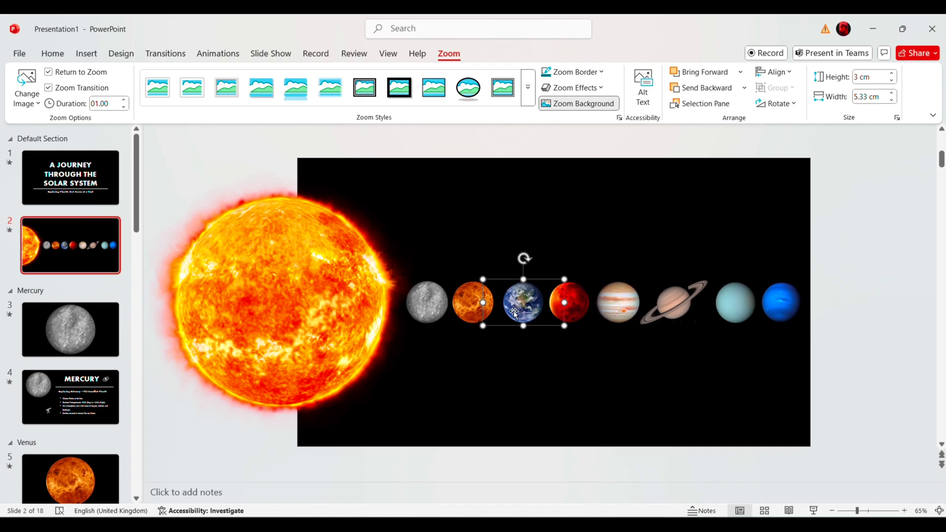
pyautogui.click(473, 305)
pyautogui.press('Escape')
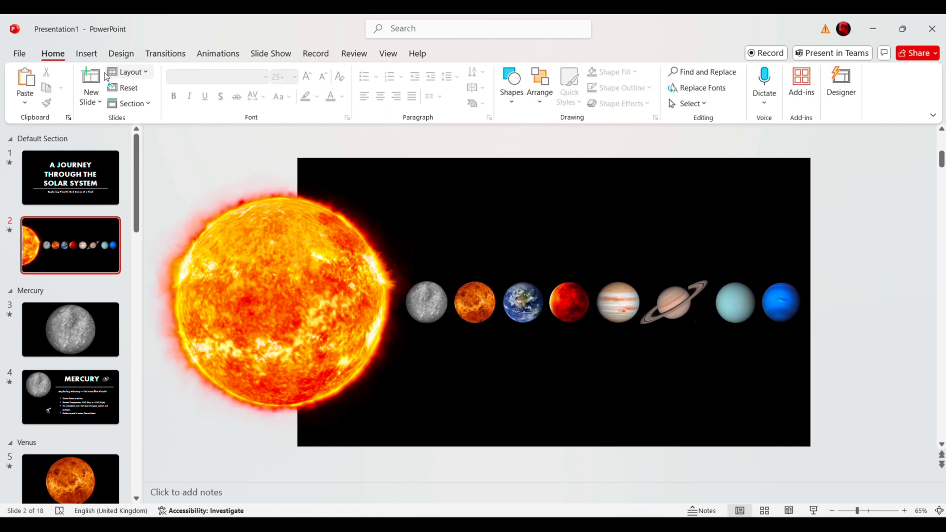
# Step: Draw an open elliptical arc about 5 cm high and 9.4 cm wide near the Sun with a very light outline
pyautogui.click(86, 53)
pyautogui.click(243, 102)
pyautogui.click(251, 153)
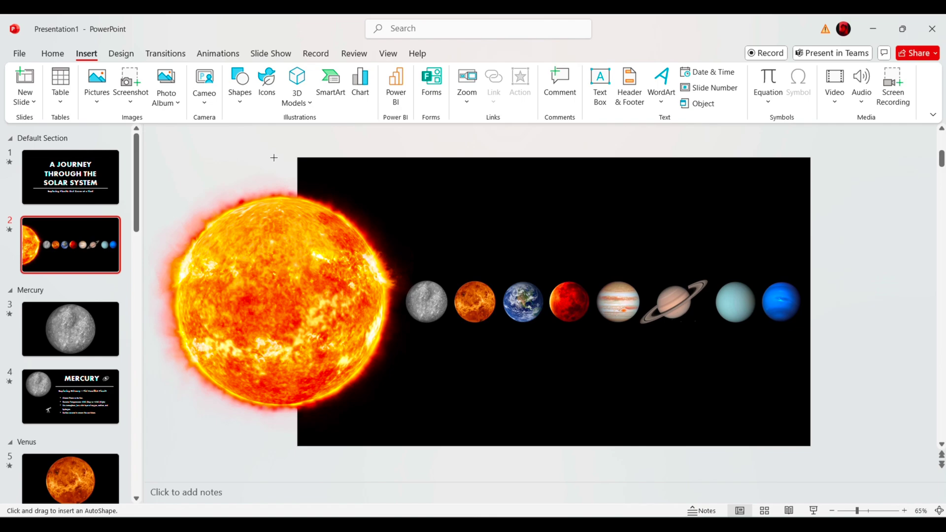
pyautogui.moveTo(319, 170); pyautogui.dragTo(462, 247)
pyautogui.moveTo(391, 169); pyautogui.dragTo(444, 233)
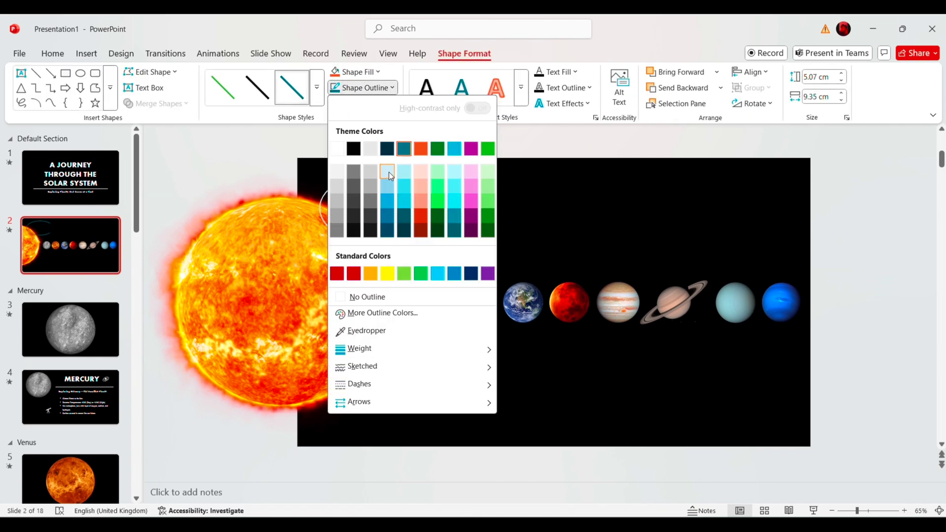
pyautogui.click(388, 174)
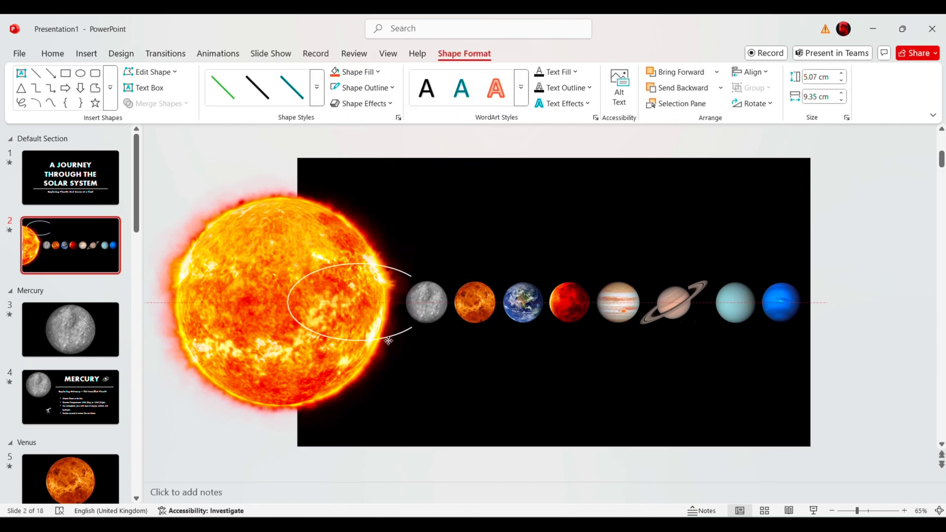
# Step: Enlarge the arc around the Sun to about 15.5 cm high and 19.8 cm wide, reaching Mercury as its orbit
pyautogui.scroll(7, 386, 344)
pyautogui.scroll(-6, 386, 345)
pyautogui.moveTo(380, 259); pyautogui.dragTo(380, 171)
pyautogui.scroll(-2, 307, 282)
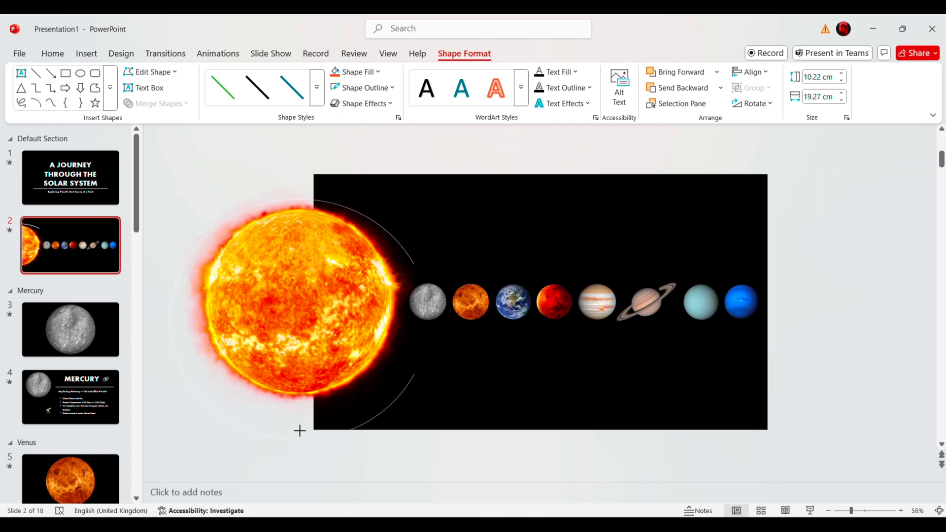
pyautogui.moveTo(161, 302); pyautogui.dragTo(162, 302)
pyautogui.scroll(14, 363, 306)
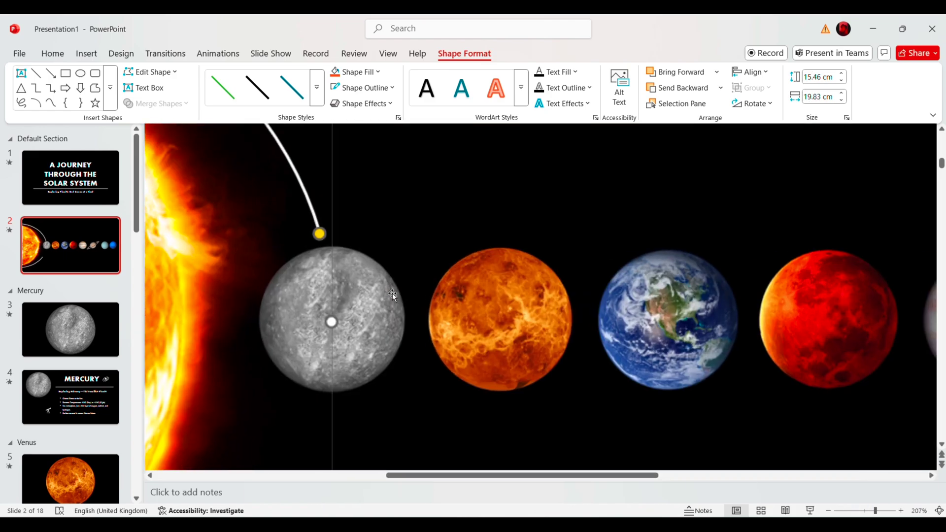
# Step: Adjust the ends of Mercury's orbit arc so they stop just above and just below the planet
pyautogui.scroll(-4, 392, 295)
pyautogui.scroll(2, 331, 245)
pyautogui.click(335, 188)
pyautogui.click(336, 170)
pyautogui.scroll(5, 337, 170)
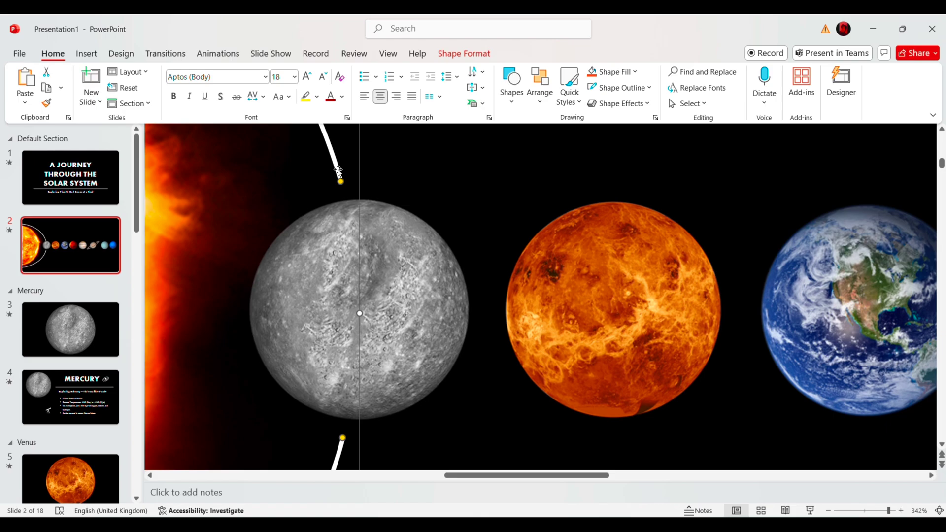
pyautogui.scroll(-5, 418, 155)
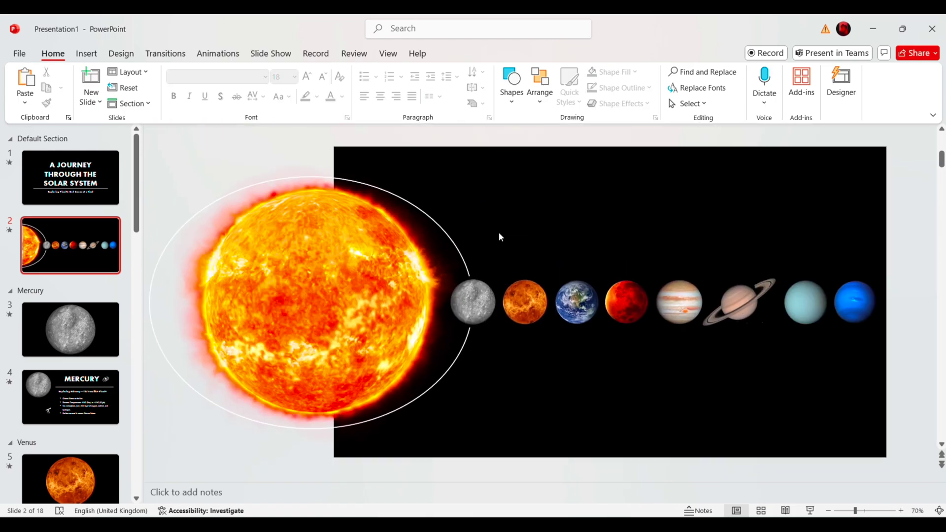
# Step: Paste a copy of the orbit arc, position it at Venus, and fit its ends just above and below the planet
pyautogui.hotkey('ctrl', 'v')
pyautogui.scroll(2, 518, 232)
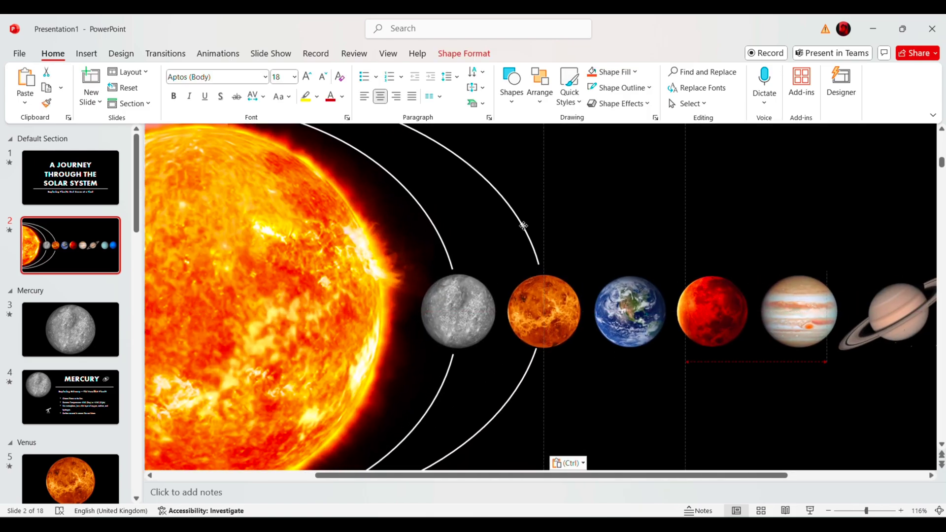
pyautogui.scroll(2, 539, 270)
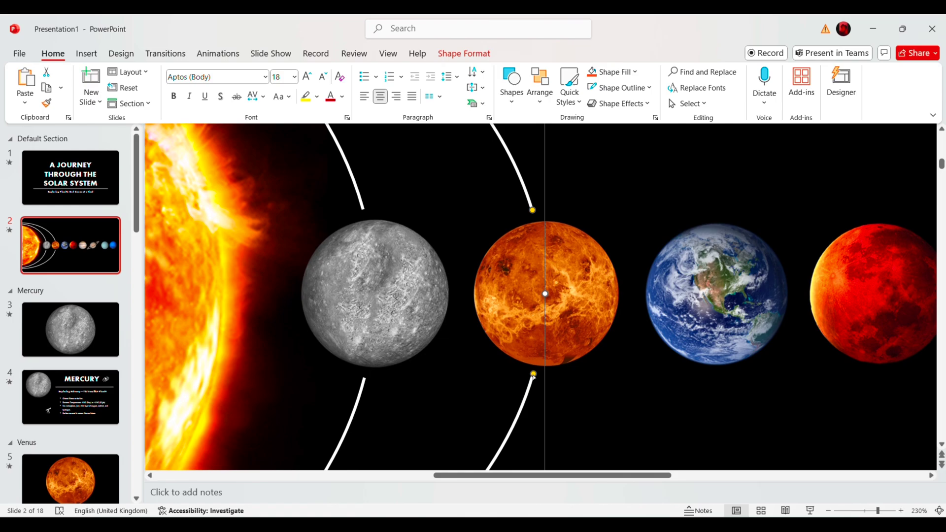
pyautogui.scroll(-4, 545, 291)
# Step: Add copies of the orbit arc for Earth and Mars, enlarging each one around the Sun
pyautogui.scroll(-2, 559, 340)
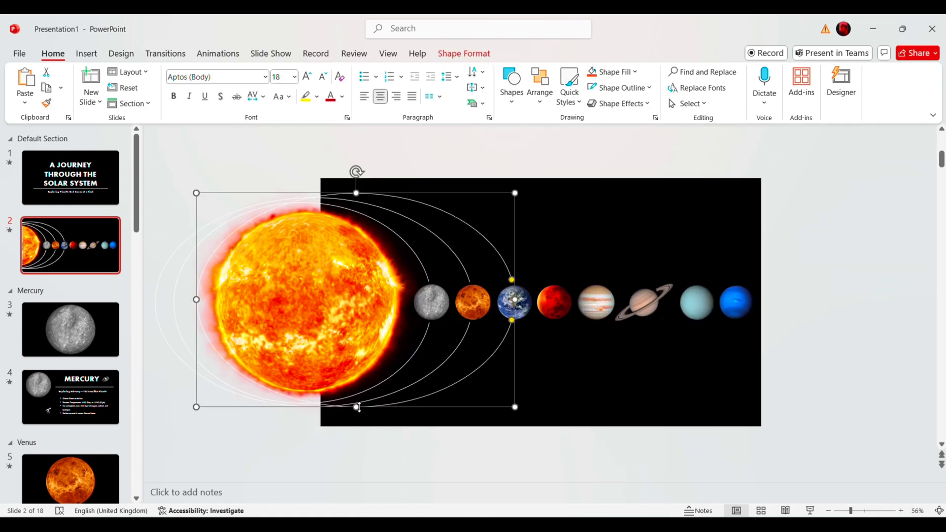
pyautogui.scroll(-1, 289, 302)
pyautogui.scroll(1, 547, 308)
pyautogui.scroll(2, 547, 308)
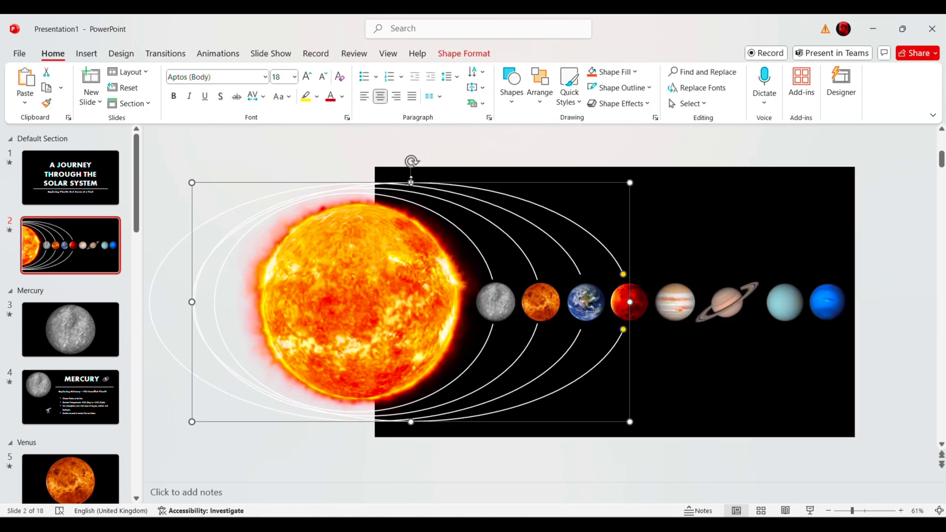
pyautogui.scroll(-2, 411, 429)
pyautogui.moveTo(244, 302); pyautogui.dragTo(177, 302)
# Step: Add orbit arcs for Jupiter and Saturn by duplicating the previous arc, aligning it with each planet, and stretching it around the Sun
pyautogui.moveTo(514, 389); pyautogui.dragTo(547, 388)
pyautogui.moveTo(397, 218); pyautogui.dragTo(397, 209)
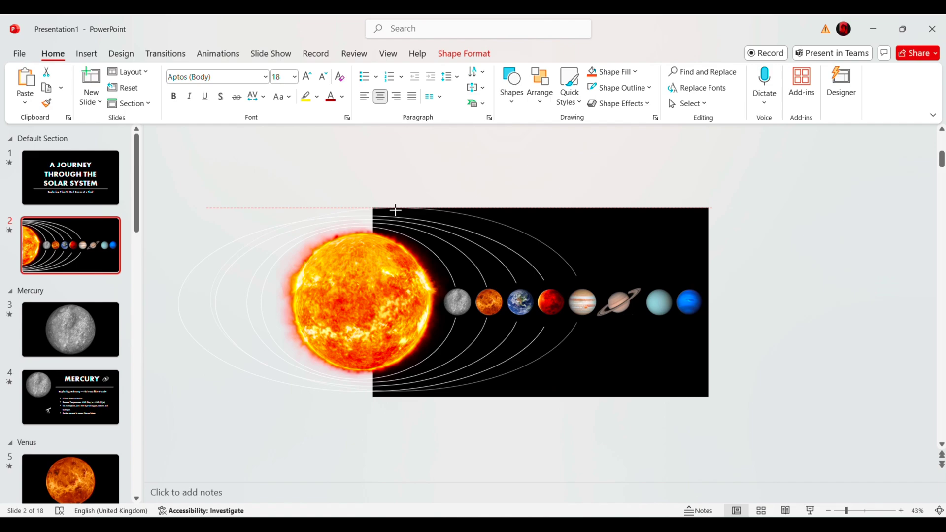
pyautogui.moveTo(212, 302); pyautogui.dragTo(146, 303)
pyautogui.hotkey('ctrl', 'd')
pyautogui.moveTo(579, 403); pyautogui.dragTo(606, 386)
pyautogui.moveTo(402, 388); pyautogui.dragTo(404, 399)
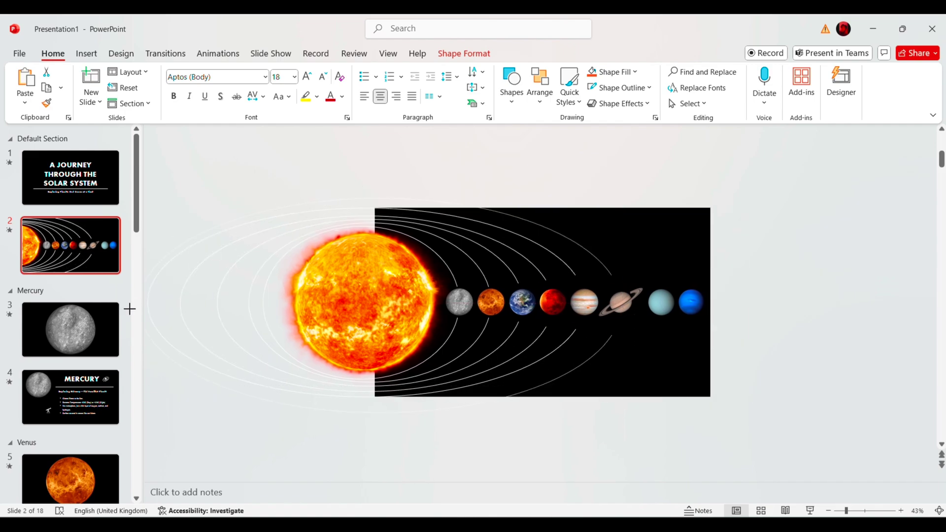
pyautogui.moveTo(129, 309); pyautogui.dragTo(116, 309)
# Step: Duplicate the orbit arc for Uranus and Neptune, aligning each copy with its planet and enlarging it around the Sun
pyautogui.hotkey('ctrl', 'd')
pyautogui.moveTo(637, 403); pyautogui.dragTo(711, 411)
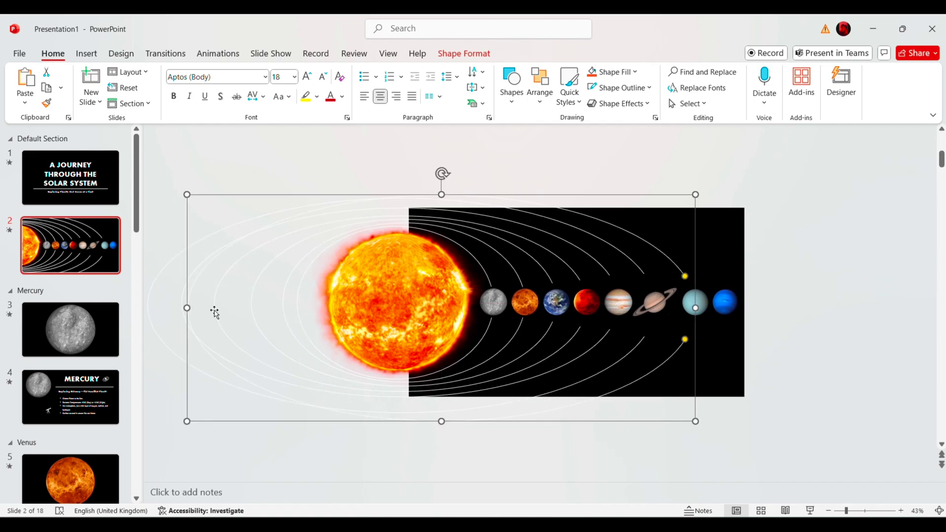
pyautogui.moveTo(187, 308); pyautogui.dragTo(99, 308)
pyautogui.hotkey('ctrl', 'd')
pyautogui.moveTo(653, 418); pyautogui.dragTo(732, 418)
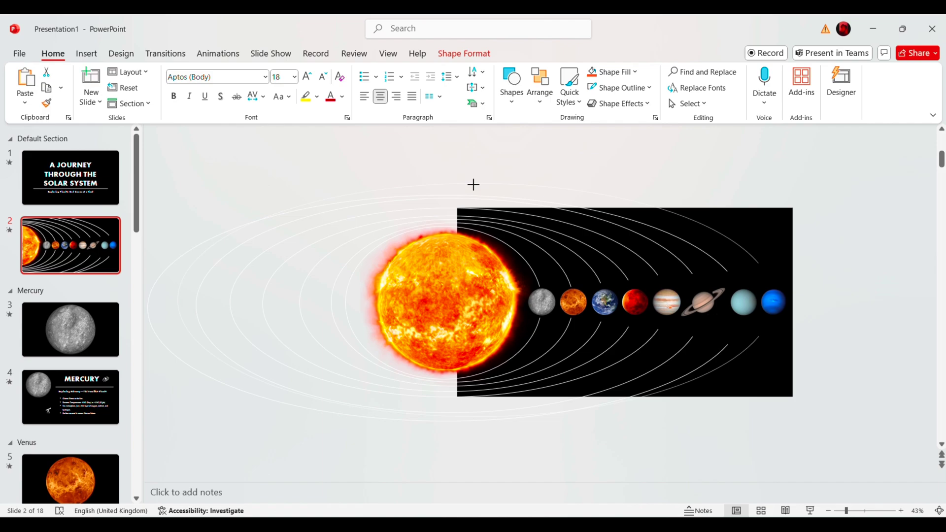
pyautogui.moveTo(473, 185); pyautogui.dragTo(475, 184)
pyautogui.moveTo(475, 416); pyautogui.dragTo(475, 428)
# Step: Extend the ends of Earth's orbit arc so they stop just above and below the planet
pyautogui.scroll(4, 794, 242)
pyautogui.click(567, 310)
pyautogui.scroll(15, 560, 247)
pyautogui.scroll(-2, 560, 247)
pyautogui.click(420, 398)
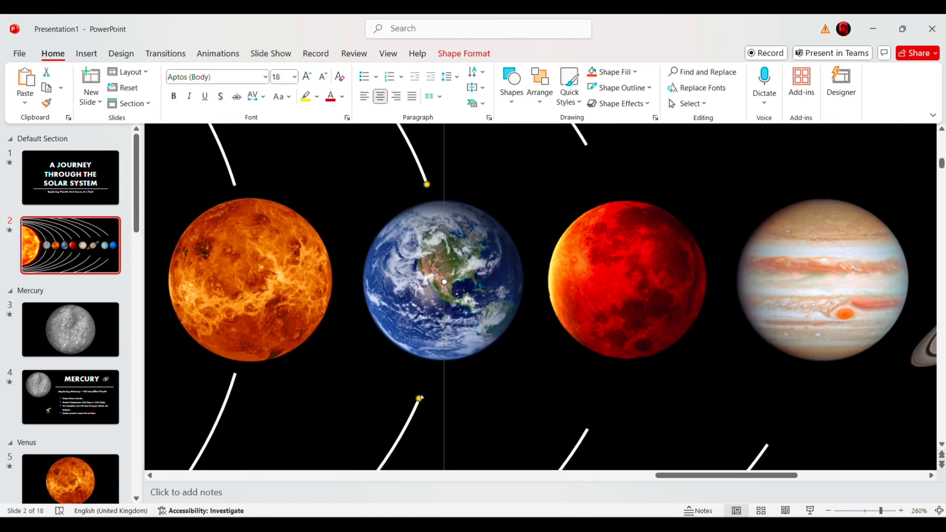
pyautogui.moveTo(419, 398); pyautogui.dragTo(429, 376)
# Step: Extend both ends of Mars's orbit arc to just above and below the planet
pyautogui.hscroll(2, 542, 296)
pyautogui.click(502, 151)
pyautogui.moveTo(502, 152); pyautogui.dragTo(523, 196)
pyautogui.moveTo(503, 436); pyautogui.dragTo(529, 381)
# Step: Extend both ends of Jupiter's orbit arc to just above and below the planet
pyautogui.hscroll(4, 545, 312)
pyautogui.click(421, 139)
pyautogui.moveTo(423, 140); pyautogui.dragTo(485, 201)
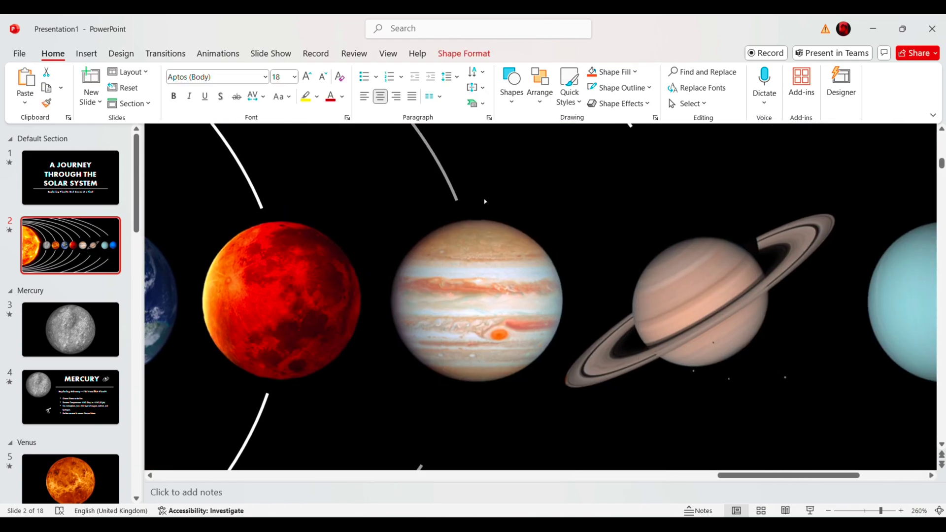
pyautogui.scroll(-1, 485, 201)
pyautogui.moveTo(421, 413); pyautogui.dragTo(490, 349)
# Step: Extend both ends of Saturn's orbit arc to just above and below the planet
pyautogui.scroll(-3, 489, 349)
pyautogui.click(396, 131)
pyautogui.moveTo(397, 132); pyautogui.dragTo(435, 209)
pyautogui.moveTo(397, 443); pyautogui.dragTo(446, 354)
pyautogui.scroll(1, 441, 292)
pyautogui.click(441, 292)
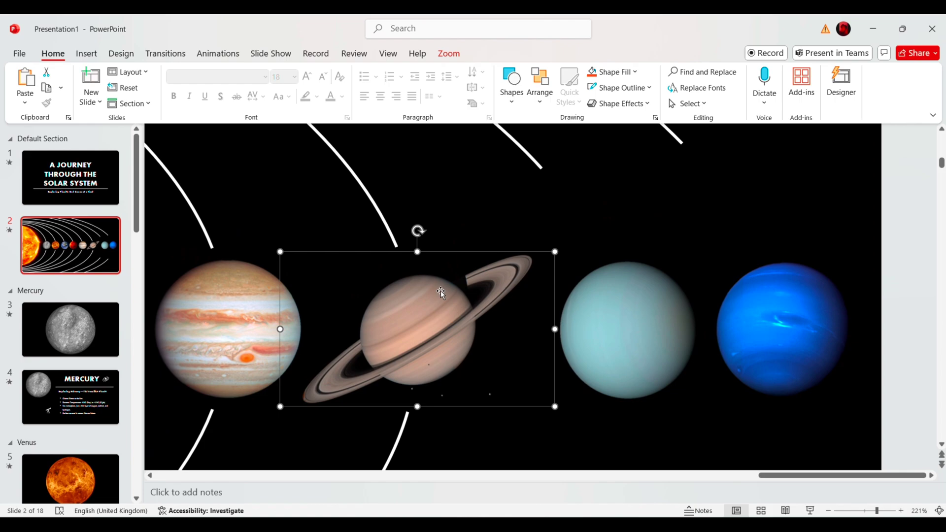
# Step: Extend both ends of Uranus's orbit arc to just above and below the planet
pyautogui.scroll(-2, 441, 292)
pyautogui.click(667, 193)
pyautogui.moveTo(668, 194); pyautogui.dragTo(737, 261)
pyautogui.scroll(-1, 737, 262)
pyautogui.moveTo(678, 432); pyautogui.dragTo(732, 345)
pyautogui.scroll(5, 732, 345)
pyautogui.scroll(1, 761, 413)
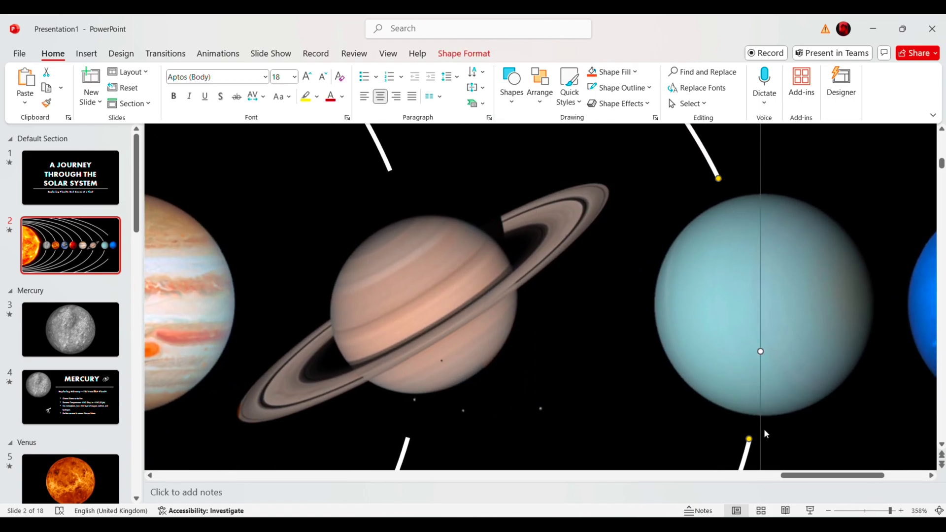
pyautogui.click(741, 359)
# Step: Extend both ends of Neptune's orbit arc to just above and below the planet
pyautogui.hscroll(4, 735, 345)
pyautogui.scroll(-4, 731, 342)
pyautogui.click(739, 160)
pyautogui.moveTo(740, 162); pyautogui.dragTo(807, 257)
pyautogui.moveTo(741, 434); pyautogui.dragTo(808, 335)
pyautogui.scroll(5, 811, 321)
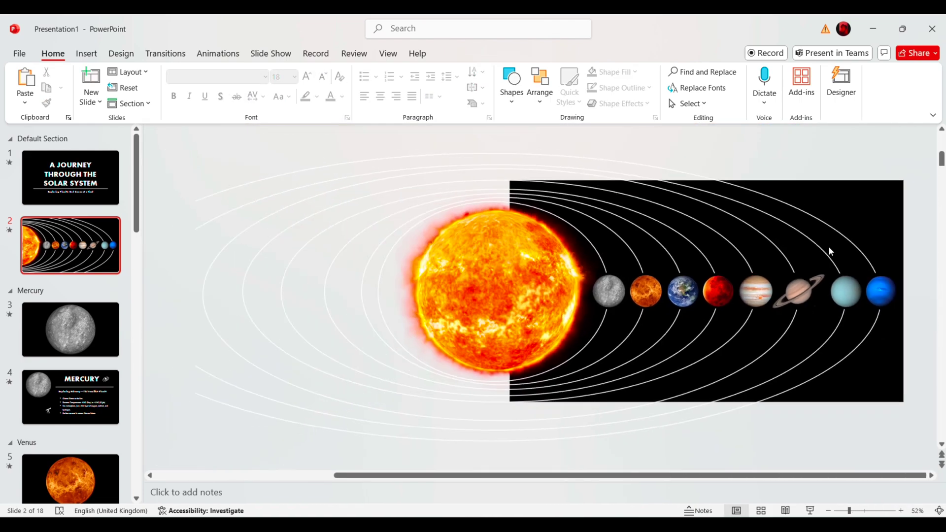
pyautogui.keyDown('ctrl'); pyautogui.scroll(2, 830, 250); pyautogui.keyUp('ctrl')
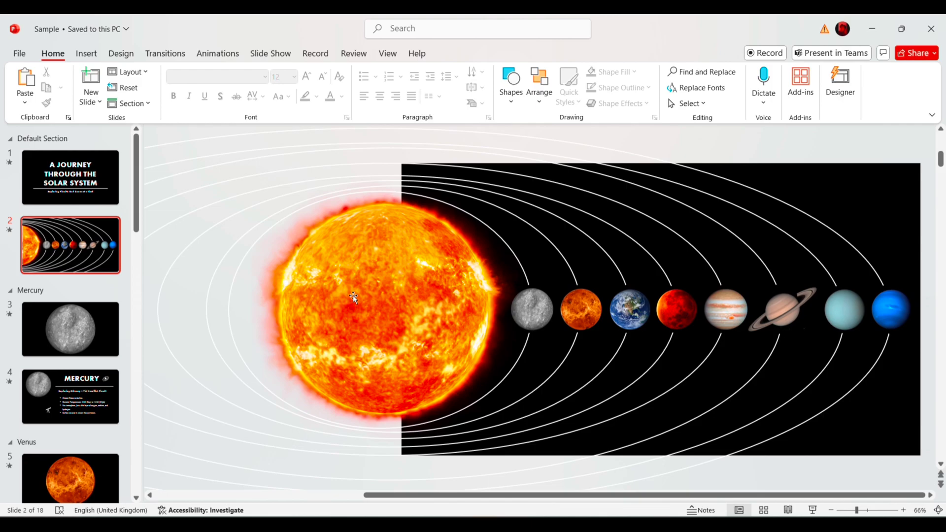
# Step: Run the slide show from slide 2 to preview the solar system overview
pyautogui.click(813, 511)
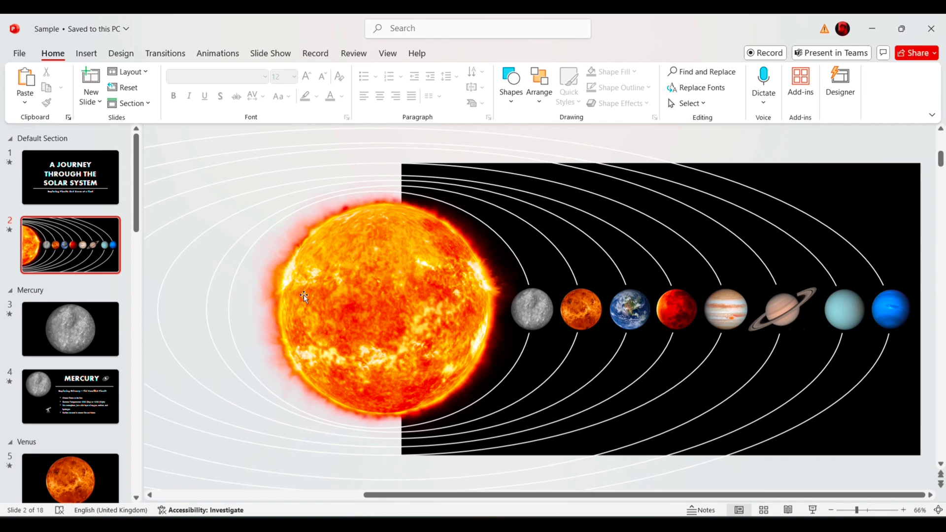
# Step: Copy all objects on slide 2 and paste them onto title slide 1
pyautogui.scroll(-3, 303, 294)
pyautogui.scroll(-1, 304, 295)
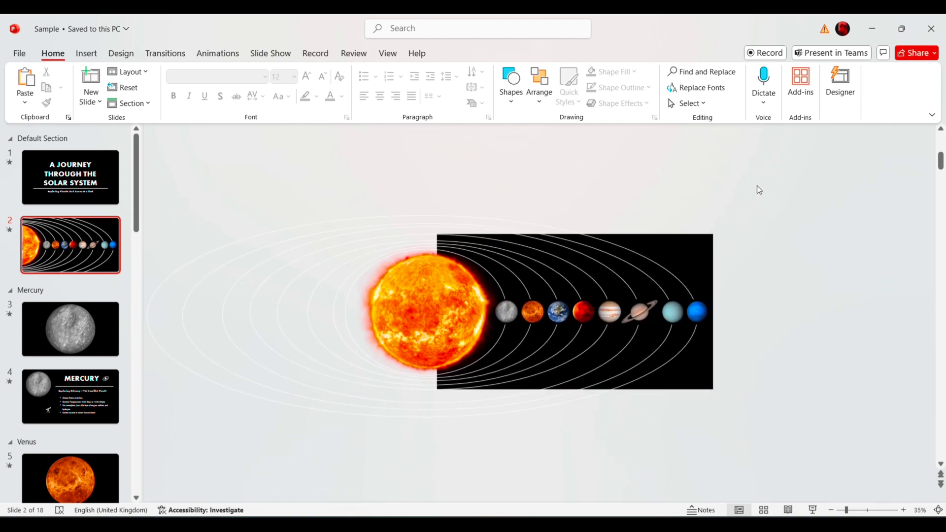
pyautogui.hotkey('ctrl', 'a')
pyautogui.hotkey('ctrl', 'c')
pyautogui.press('pageup')
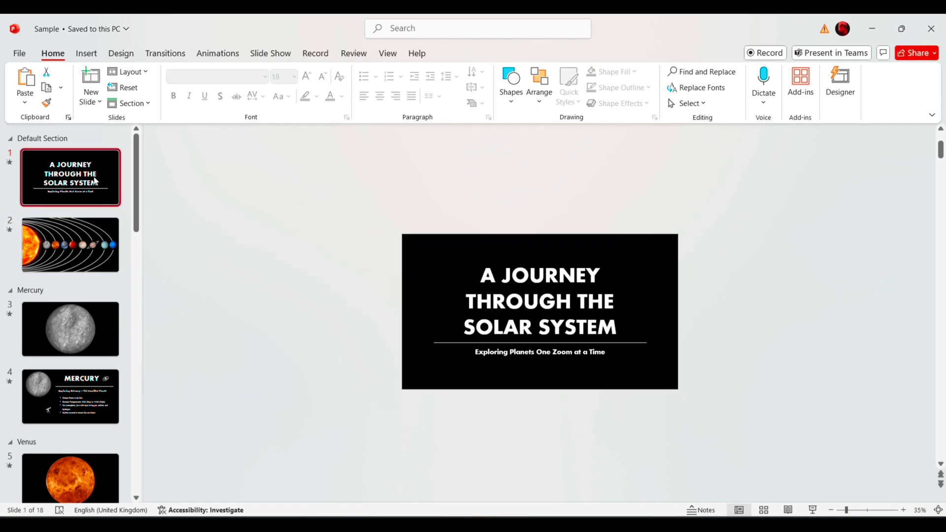
pyautogui.hotkey('ctrl', 'v')
# Step: Move the Sun, Mercury and Venus with their orbits off slide 1, beyond its left edge
pyautogui.click(382, 339)
pyautogui.moveTo(449, 303); pyautogui.dragTo(347, 306)
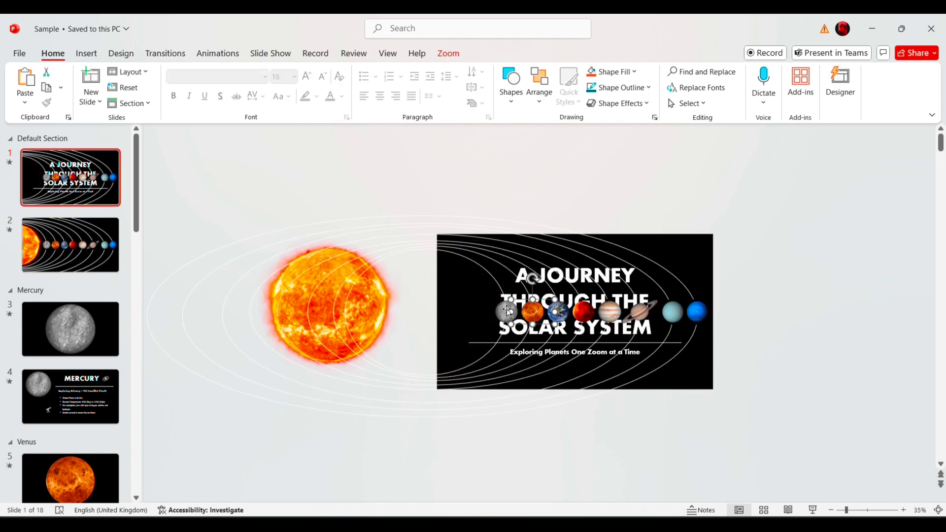
pyautogui.moveTo(508, 311); pyautogui.dragTo(341, 311)
pyautogui.press('Escape')
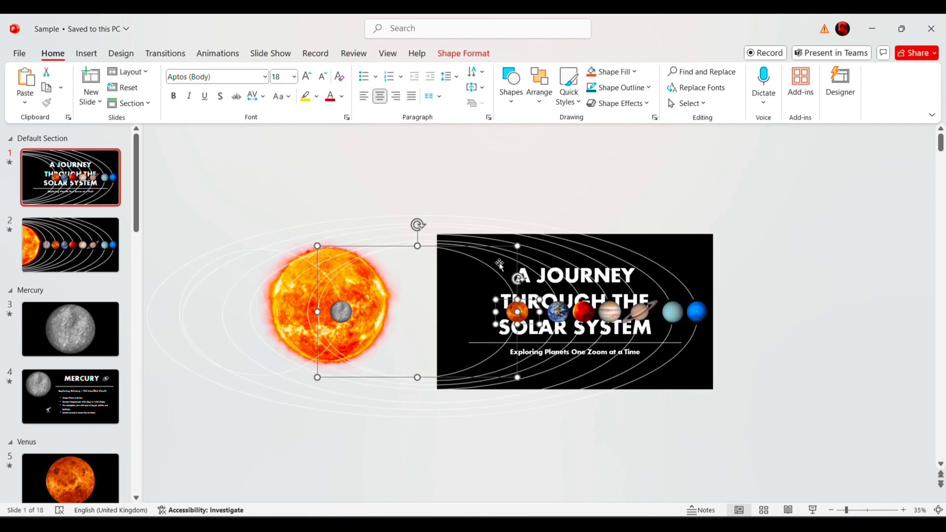
pyautogui.moveTo(499, 264); pyautogui.dragTo(322, 264)
pyautogui.click(560, 312)
pyautogui.keyDown('shift'); pyautogui.click(517, 258); pyautogui.keyUp('shift')
pyautogui.moveTo(517, 257); pyautogui.dragTo(293, 257)
pyautogui.hotkey('ctrl', 'z')
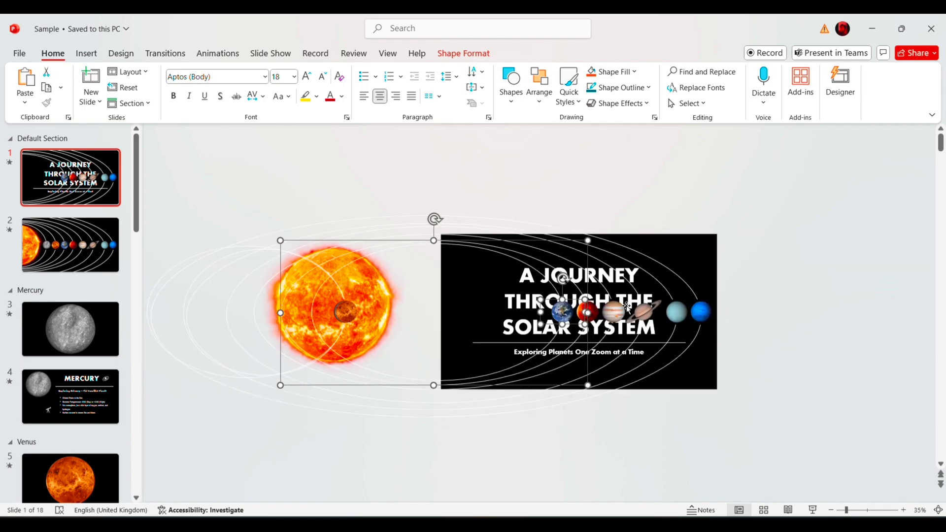
# Step: Move Earth and its orbit off slide 1, beyond its left edge
pyautogui.press('Escape')
pyautogui.click(562, 312)
pyautogui.keyDown('shift'); pyautogui.click(517, 259); pyautogui.keyUp('shift')
pyautogui.press('Left')
pyautogui.press('Left')
pyautogui.press('Left')
pyautogui.press('Left')
pyautogui.press('Left')
pyautogui.press('Left')
pyautogui.press('Left')
pyautogui.press('Left')
pyautogui.press('Left')
pyautogui.press('Left')
# Step: Move Mars and its orbit off slide 1, over the Sun beside the slide
pyautogui.click(632, 312)
pyautogui.keyDown('shift'); pyautogui.click(581, 262); pyautogui.keyUp('shift')
pyautogui.press('Left')
pyautogui.press('Left')
pyautogui.press('Left')
pyautogui.press('Left')
pyautogui.press('Left')
pyautogui.press('Left')
pyautogui.press('Left')
pyautogui.press('Left')
pyautogui.press('Left')
pyautogui.press('Left')
pyautogui.press('Left')
pyautogui.press('Left')
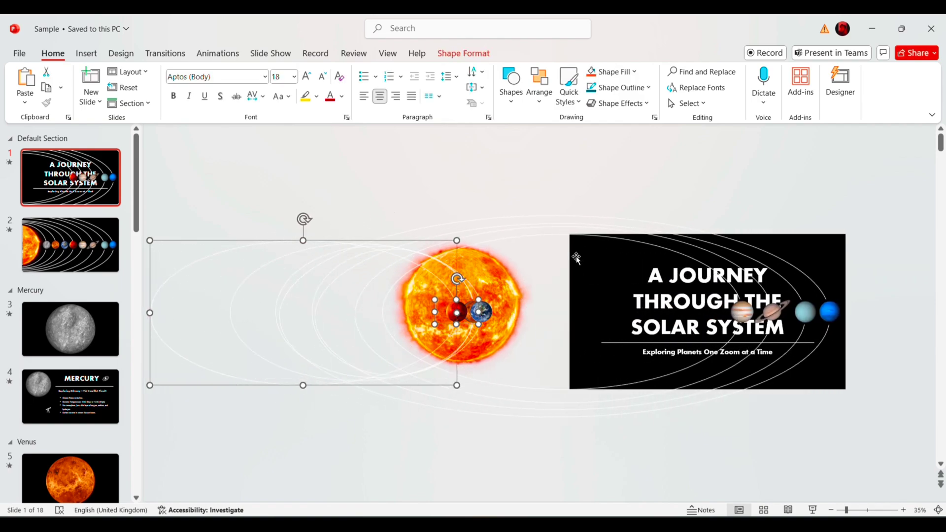
# Step: Move Jupiter and its orbit off slide 1, next to the other off-slide planets
pyautogui.click(739, 312)
pyautogui.keyDown('shift'); pyautogui.click(675, 251); pyautogui.keyUp('shift')
pyautogui.press('Left')
pyautogui.press('Left')
pyautogui.press('Left')
pyautogui.press('Left')
pyautogui.press('Left')
pyautogui.press('Left')
pyautogui.press('Left')
pyautogui.press('Left')
pyautogui.press('Left')
pyautogui.press('Left')
pyautogui.press('Left')
pyautogui.press('Left')
# Step: Move Saturn and its orbit off slide 1, onto the off-slide planet stack
pyautogui.click(801, 310)
pyautogui.keyDown('shift'); pyautogui.click(752, 257); pyautogui.keyUp('shift')
pyautogui.press('Left')
pyautogui.press('Left')
pyautogui.press('Left')
pyautogui.press('Left')
pyautogui.press('Left')
pyautogui.press('Left')
pyautogui.press('Left')
pyautogui.press('Left')
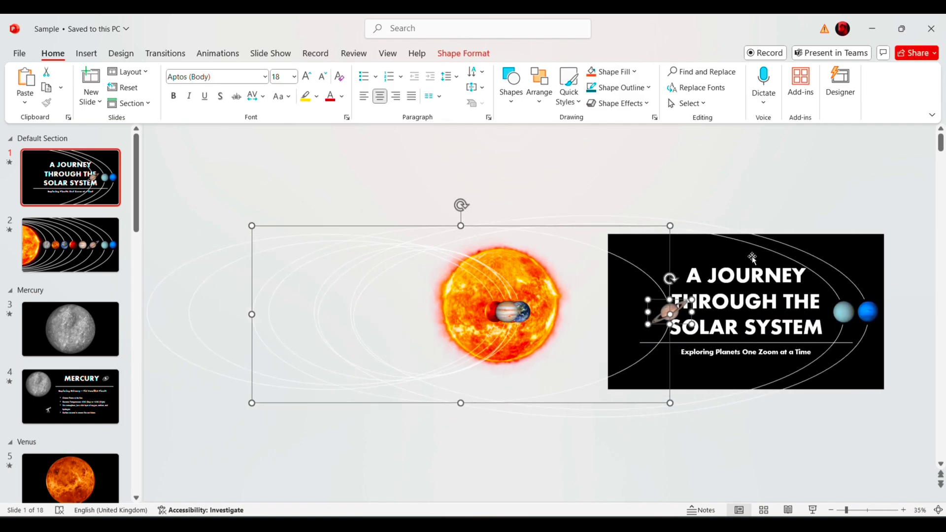
pyautogui.moveTo(670, 311); pyautogui.dragTo(517, 309)
# Step: Move Uranus and Neptune with their orbits off slide 1, onto the off-slide planet stack
pyautogui.moveTo(887, 312); pyautogui.dragTo(545, 307)
pyautogui.click(911, 306)
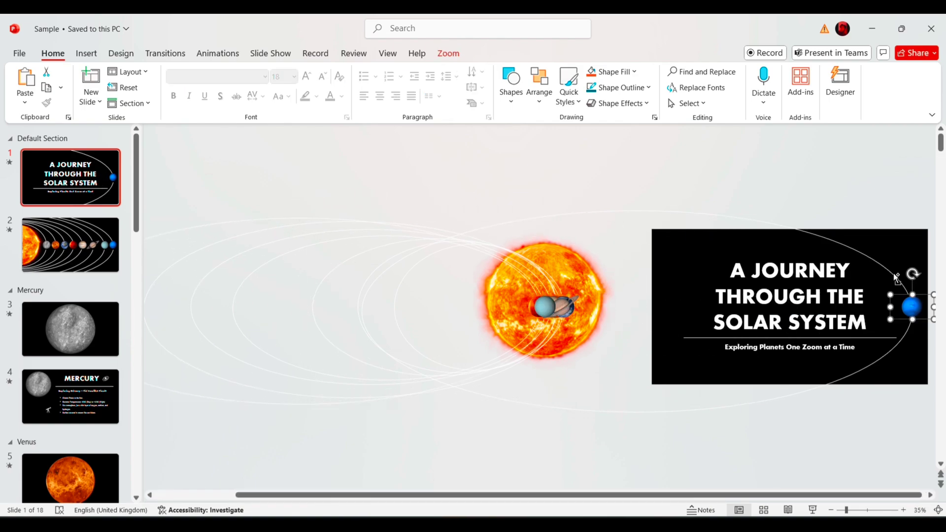
pyautogui.keyDown('ctrl'); pyautogui.click(894, 274); pyautogui.keyUp('ctrl')
pyautogui.press('Left')
pyautogui.press('Left')
pyautogui.press('Left')
pyautogui.press('Left')
pyautogui.press('Left')
pyautogui.press('Left')
pyautogui.press('Left')
pyautogui.press('Left')
pyautogui.press('Left')
pyautogui.press('Left')
pyautogui.press('Left')
pyautogui.press('Left')
# Step: Add a new blank slide directly after overview slide 2
pyautogui.click(111, 250)
pyautogui.rightClick(87, 240)
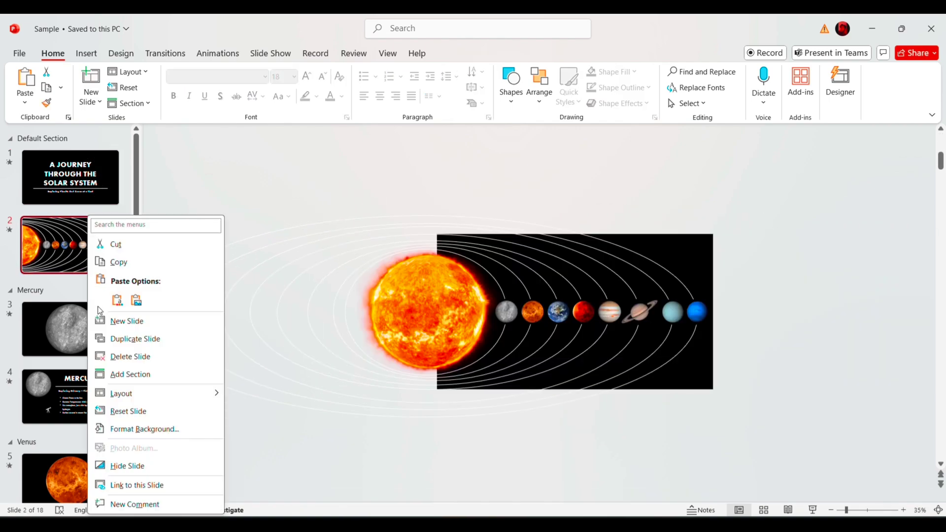
pyautogui.click(101, 318)
pyautogui.scroll(-1, 800, 102)
pyautogui.scroll(-1, 245, 101)
# Step: Give new slide 3 a solid black background fill
pyautogui.click(802, 88)
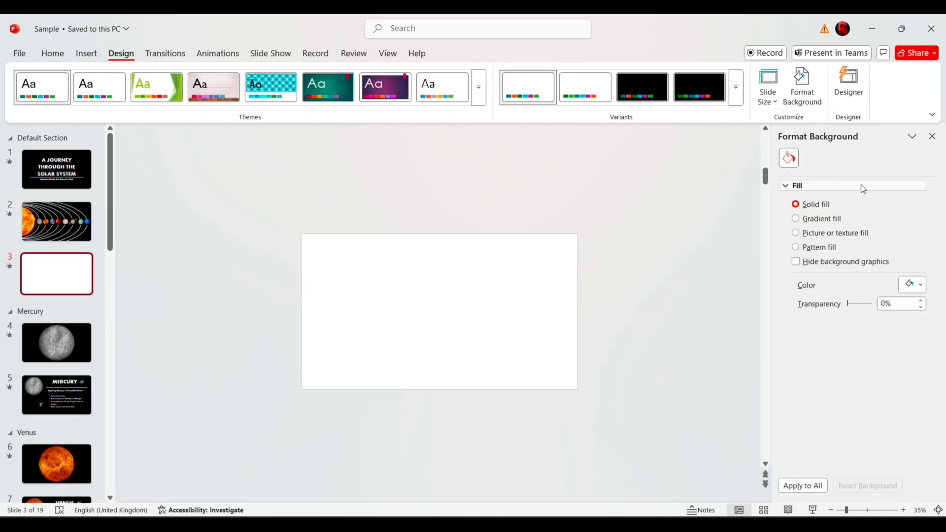
pyautogui.click(911, 285)
pyautogui.click(801, 108)
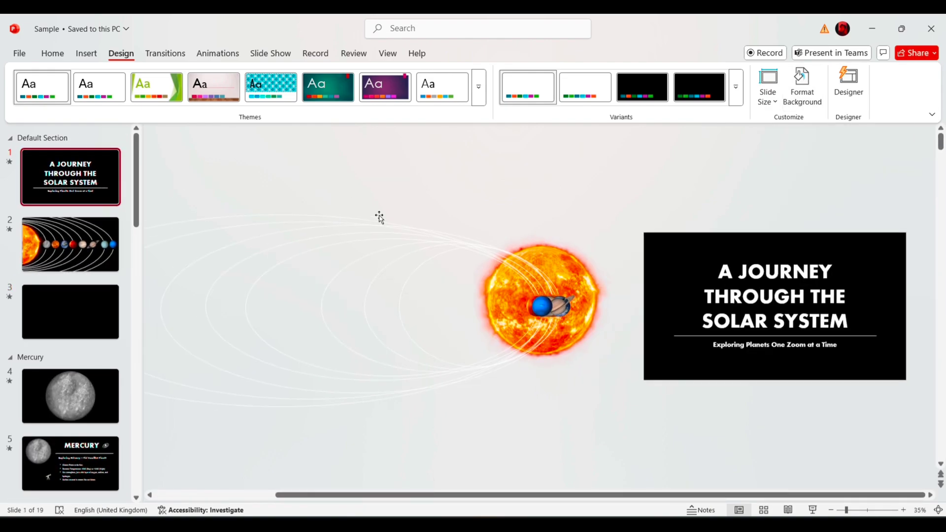
# Step: Copy the off-slide Sun, planets and orbits from slide 1 and paste them onto slide 3
pyautogui.moveTo(126, 459); pyautogui.dragTo(129, 453)
pyautogui.hotkey('ctrl', 'c')
pyautogui.click(90, 475)
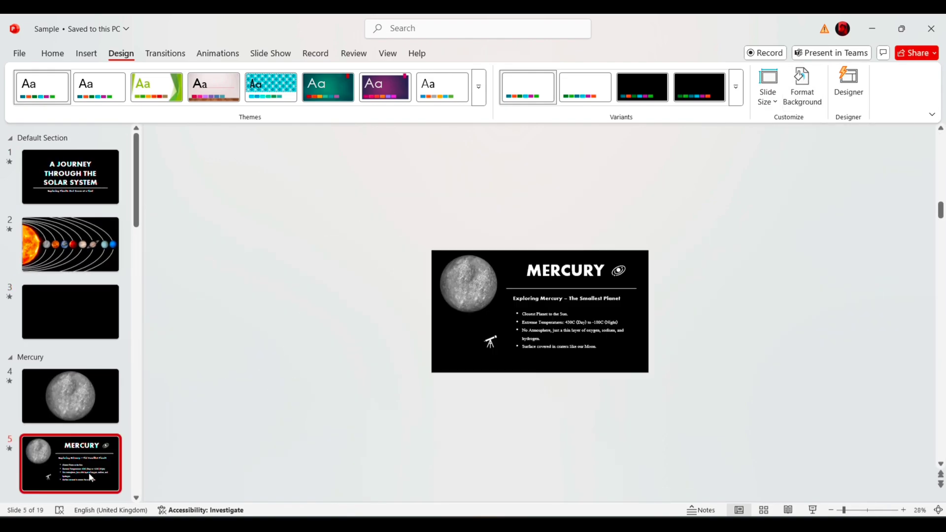
pyautogui.click(99, 313)
pyautogui.hotkey('ctrl', 'v')
# Step: Move only the Sun onto slide 3, centred horizontally and slightly above the middle, leaving the planets and orbits off-slide
pyautogui.click(468, 380)
pyautogui.click(551, 317)
pyautogui.press('Right')
pyautogui.press('Right')
pyautogui.press('Right')
pyautogui.press('Right')
pyautogui.press('Right')
pyautogui.press('Right')
pyautogui.press('Right')
pyautogui.press('Right')
pyautogui.press('Right')
pyautogui.press('Right')
pyautogui.press('Right')
pyautogui.press('Right')
pyautogui.press('Right')
pyautogui.press('Right')
pyautogui.press('Right')
pyautogui.press('Right')
pyautogui.press('Right')
pyautogui.press('Right')
pyautogui.press('Right')
pyautogui.press('Right')
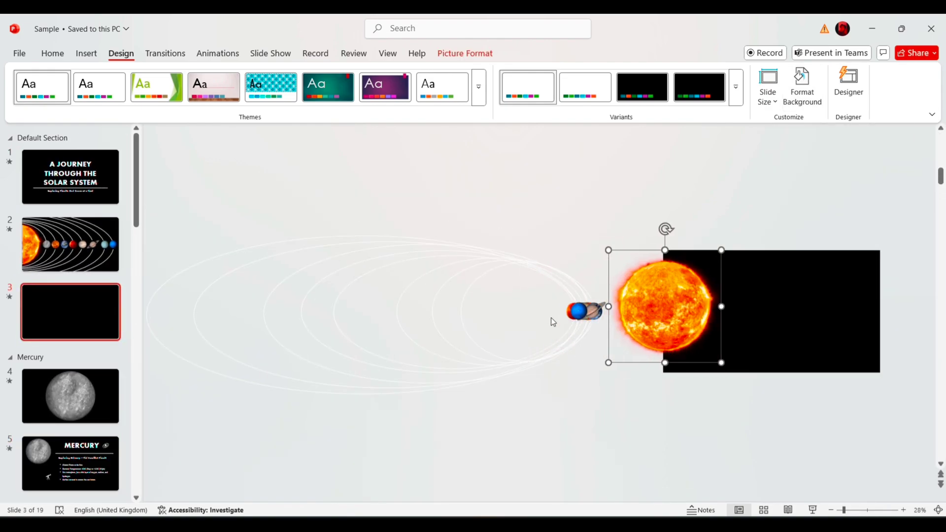
pyautogui.scroll(3, 414, 418)
pyautogui.moveTo(735, 322)
pyautogui.mouseDown()
pyautogui.moveTo(724, 311)
pyautogui.moveTo(736, 312)
pyautogui.moveTo(722, 310)
pyautogui.mouseUp()
pyautogui.click(722, 443)
pyautogui.scroll(1, 722, 443)
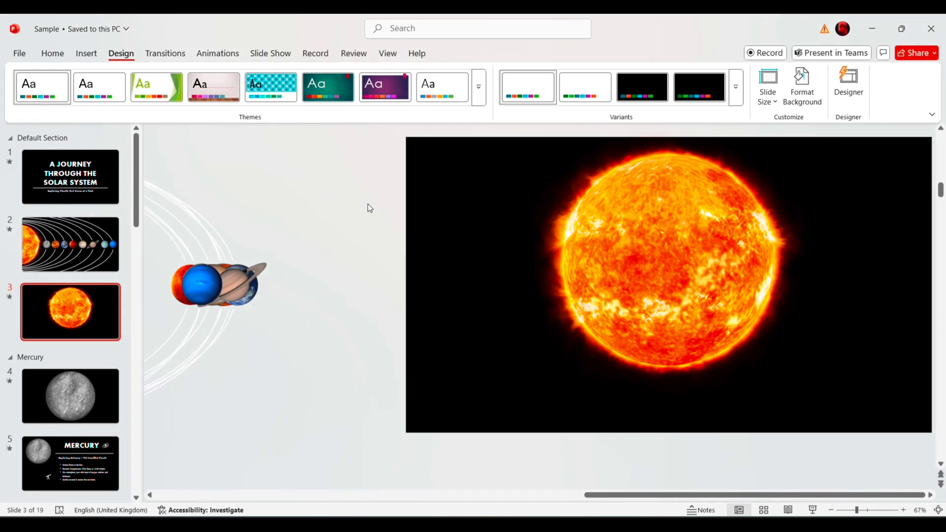
# Step: Paste the caption line with its icons and divider beneath the Sun on slide 3
pyautogui.hotkey('ctrl', 'v')
pyautogui.scroll(2, 745, 448)
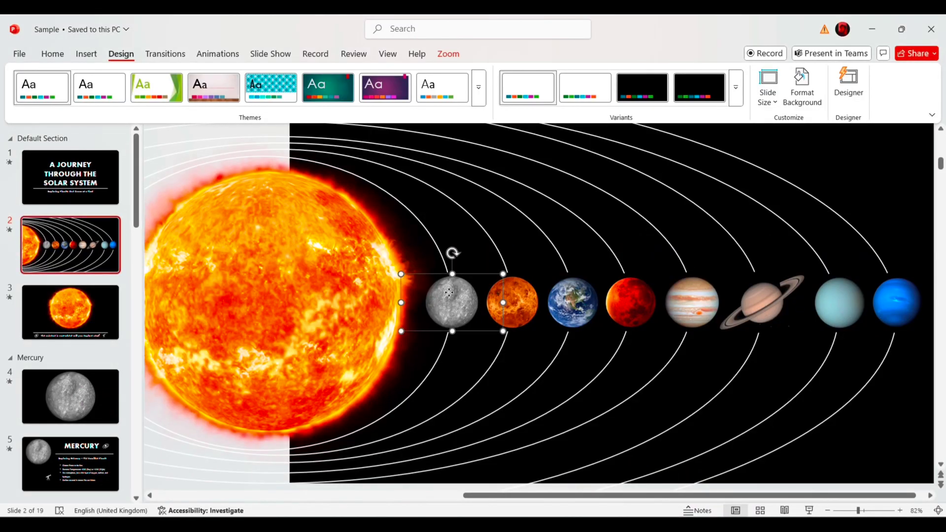
# Step: Enable Return to Zoom for Neptune's section zoom on overview slide 2
pyautogui.click(448, 54)
pyautogui.click(86, 53)
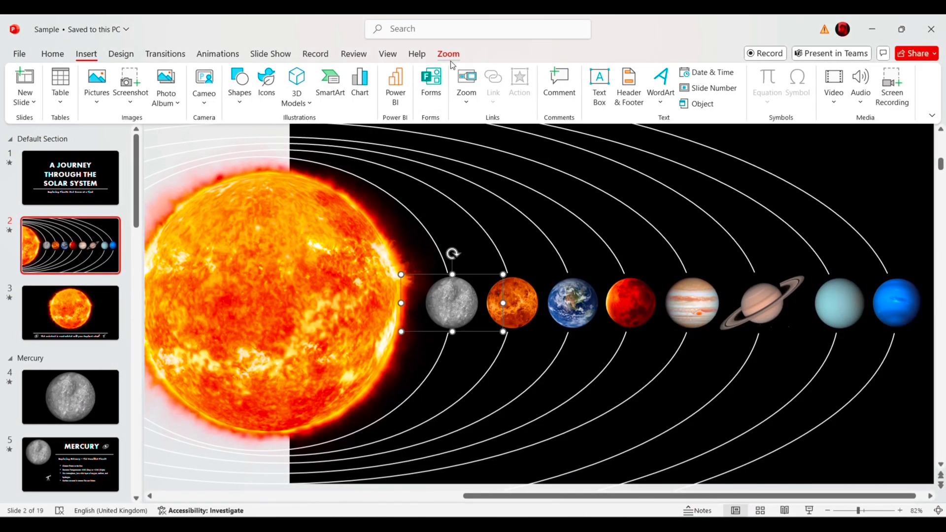
pyautogui.click(449, 58)
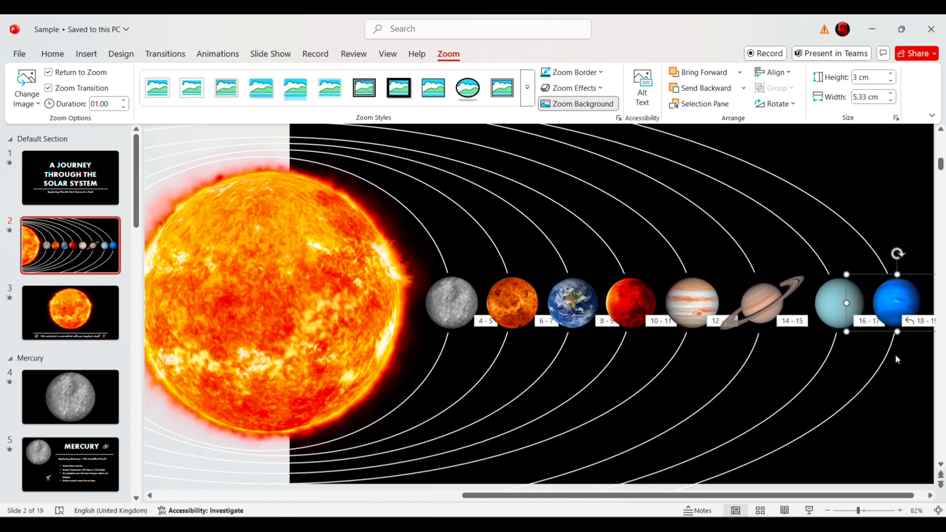
pyautogui.click(602, 329)
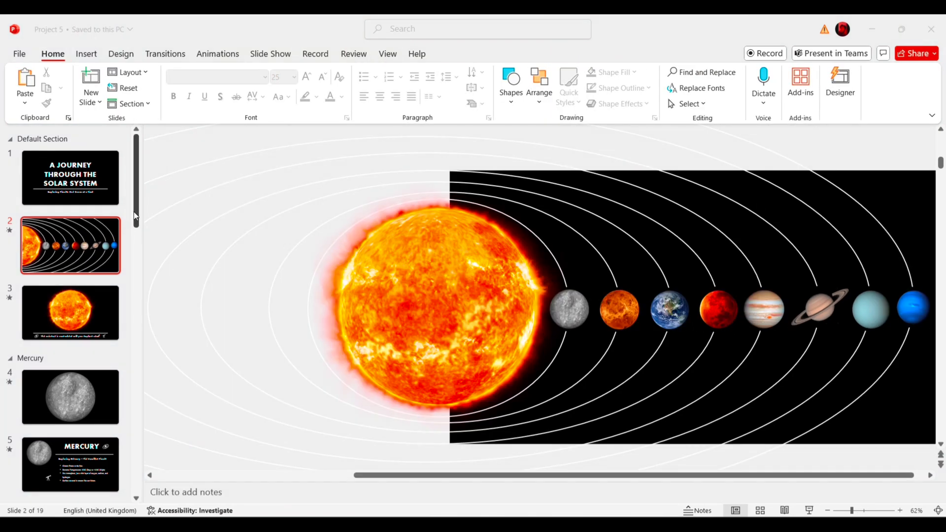
# Step: Look through the slide thumbnails of the Project 5 presentation and go to title slide 1
pyautogui.scroll(-5, 81, 332)
pyautogui.scroll(5, 94, 246)
pyautogui.click(102, 194)
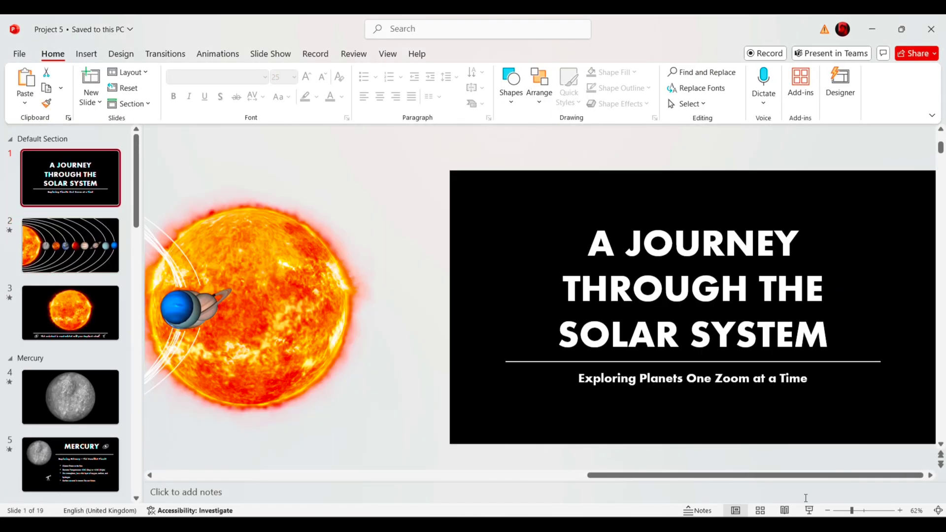